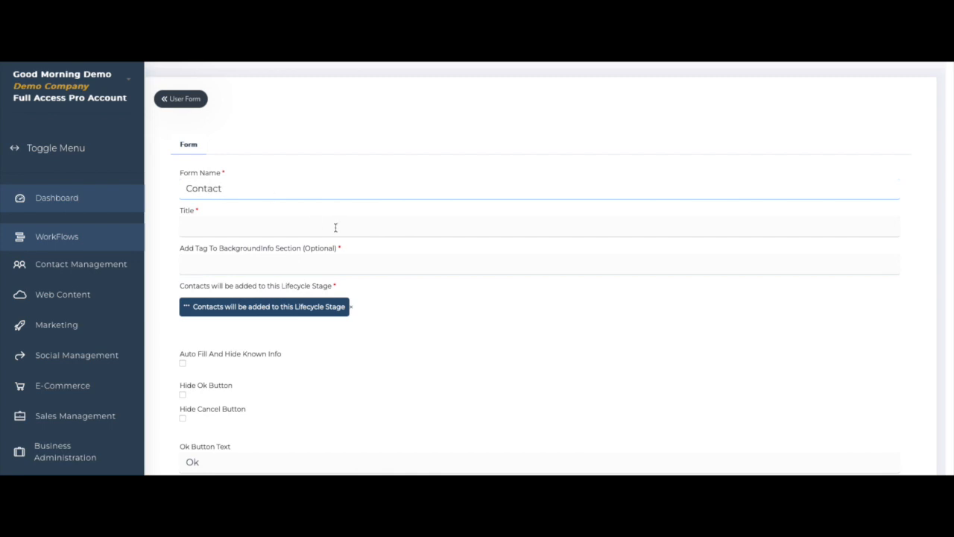
Name and title the new form "Contact" and assign its contacts to the Prospect lifecycle stage.
text(Contact)
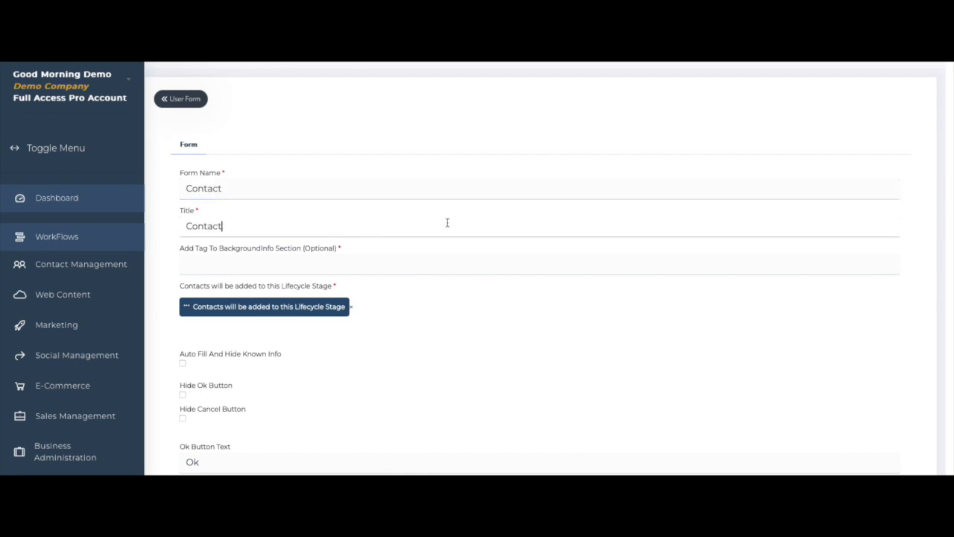
scroll(447, 224, down, 1)
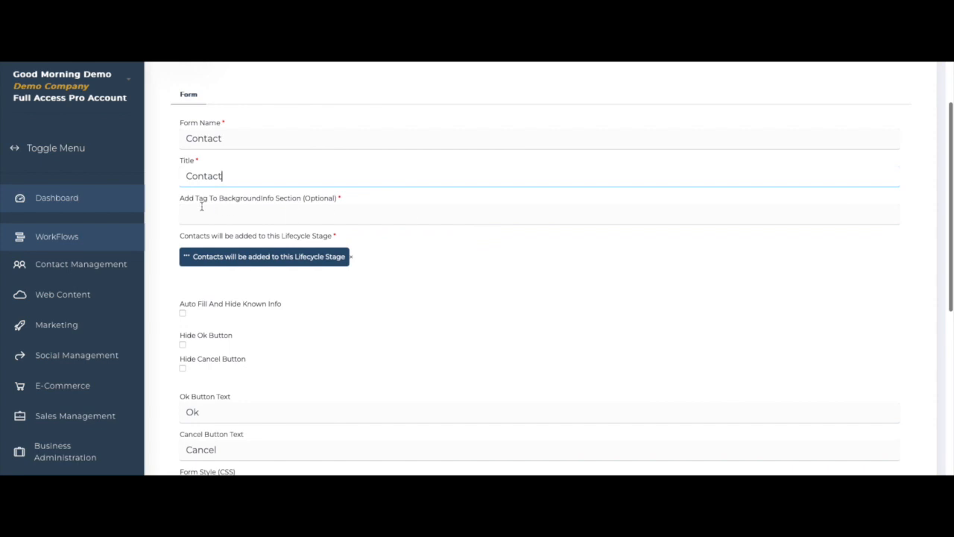
scroll(426, 261, down, 1)
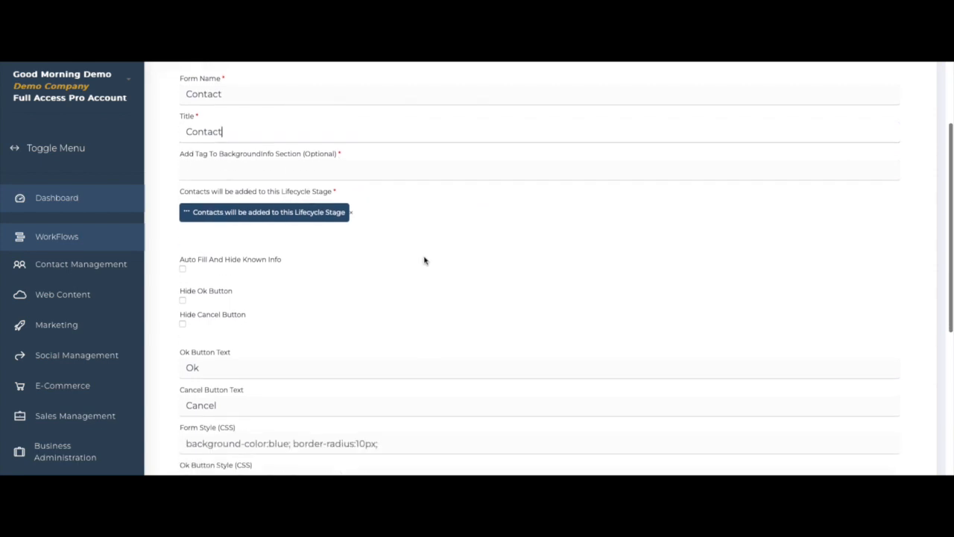
click(245, 215)
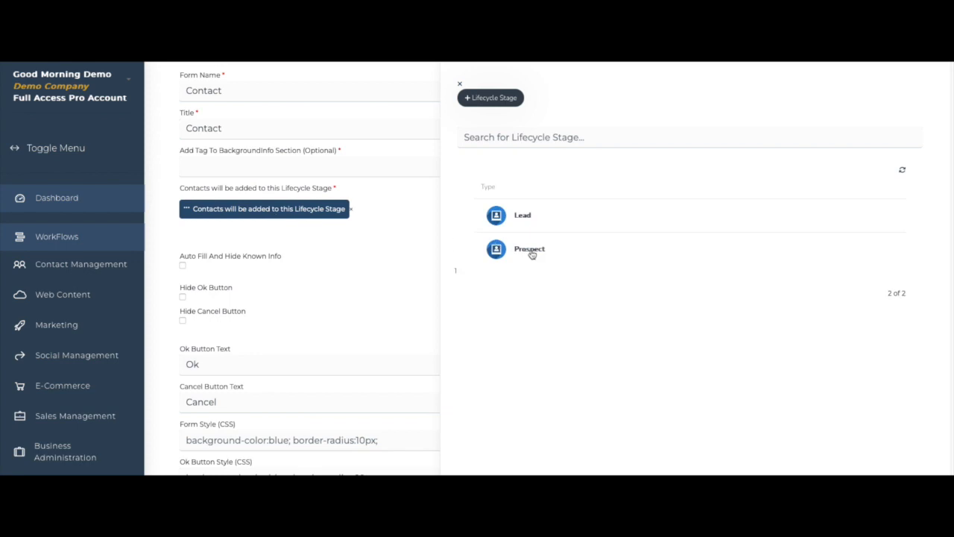
click(532, 252)
Set the form submission result to Redirect To Internal Page, link it to "Digital Marketing (Generated Template)", and save the form.
scroll(309, 262, down, 1)
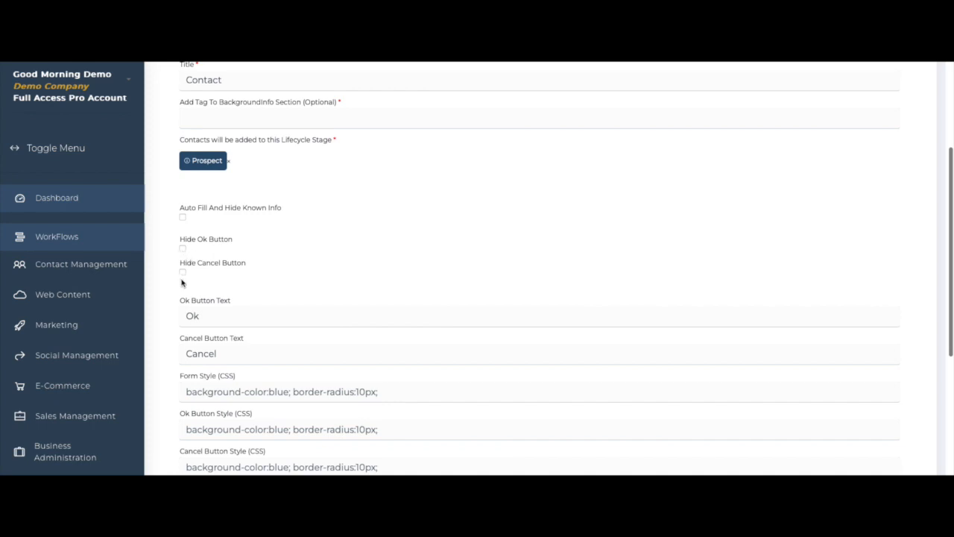
scroll(333, 264, down, 1)
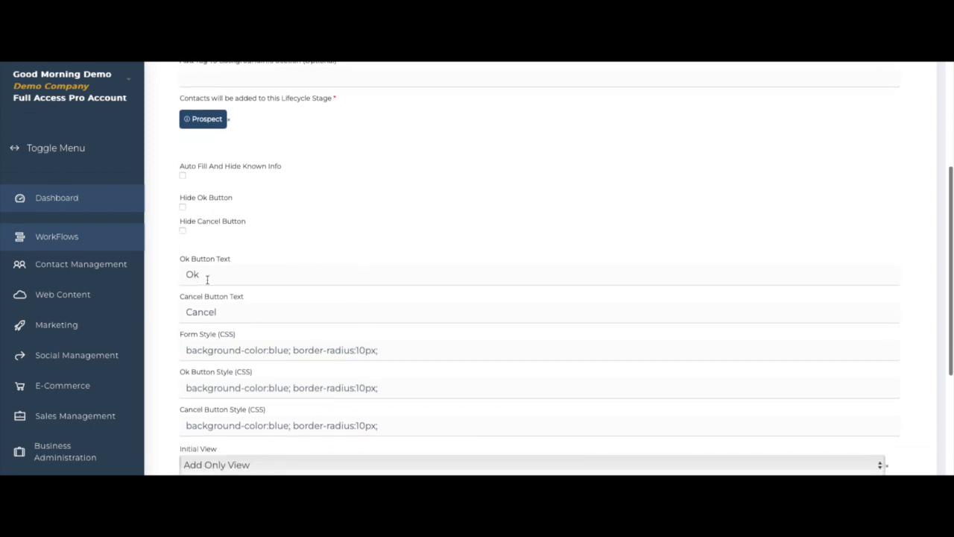
scroll(349, 274, down, 2)
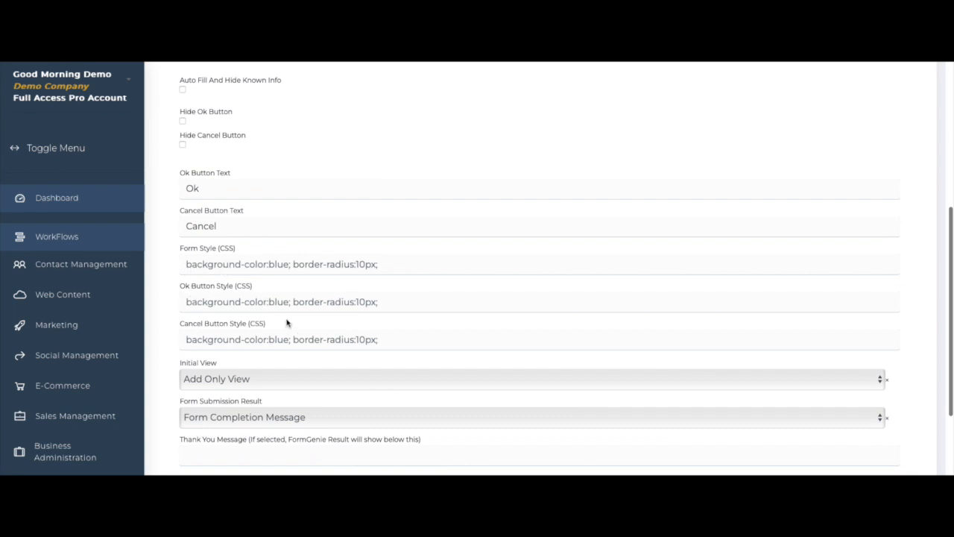
scroll(287, 323, down, 2)
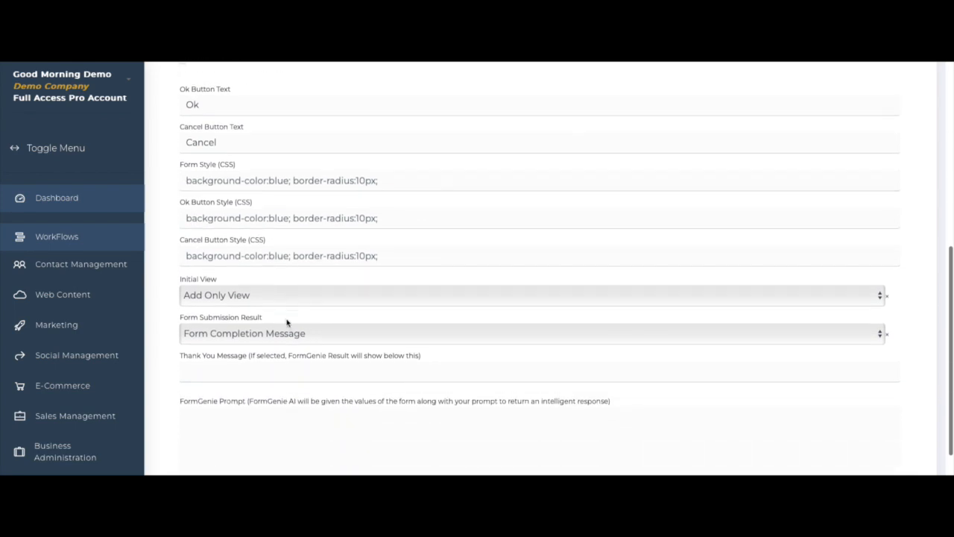
click(229, 338)
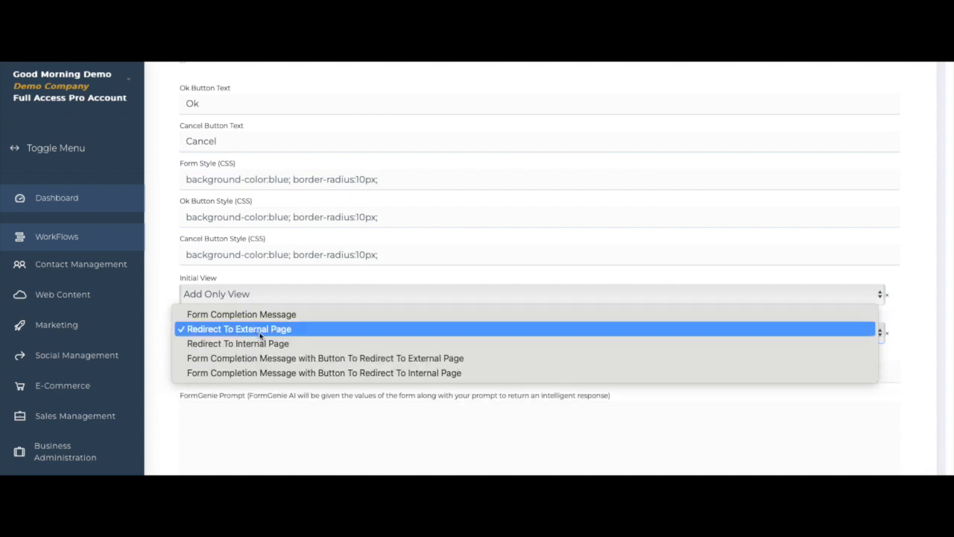
click(283, 344)
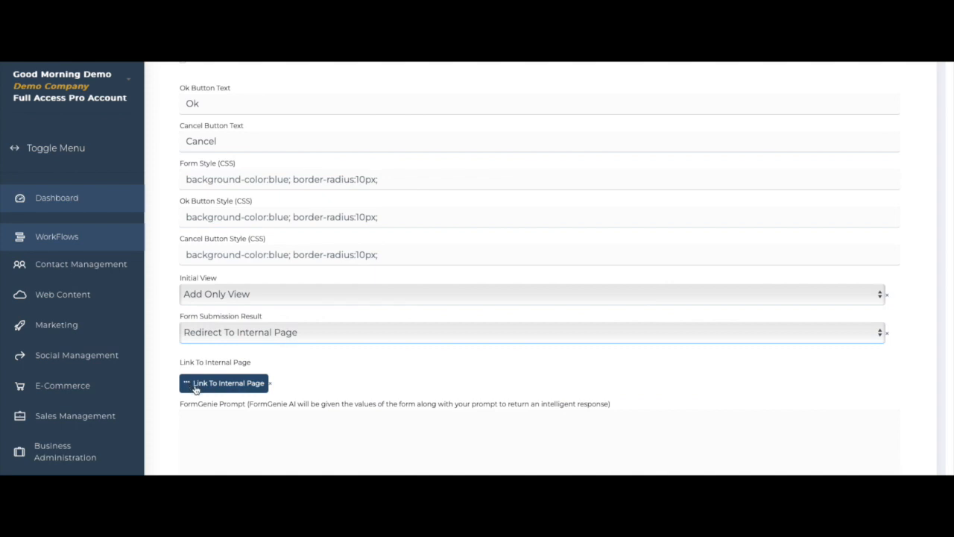
click(196, 385)
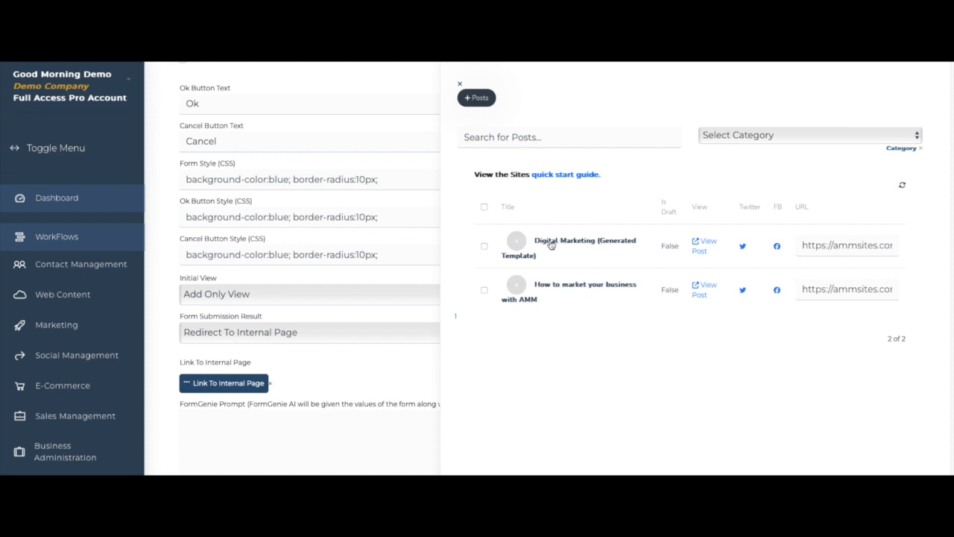
click(545, 243)
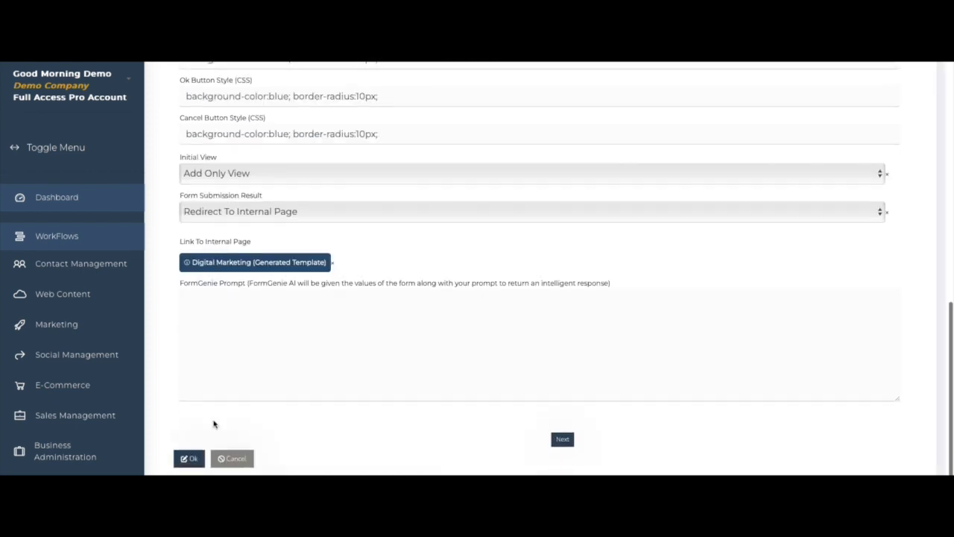
click(189, 457)
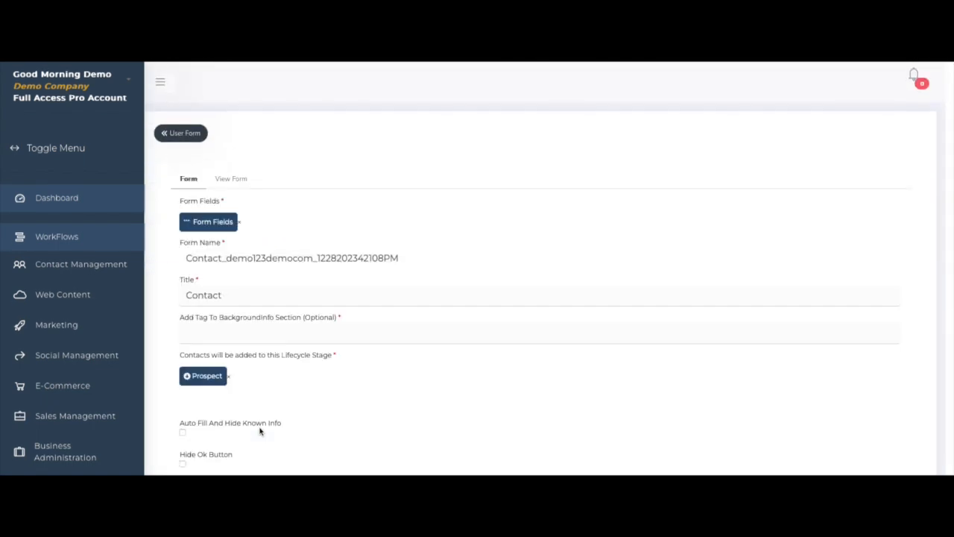
Start a new predefined form field using First Name and label it "First Name".
click(211, 228)
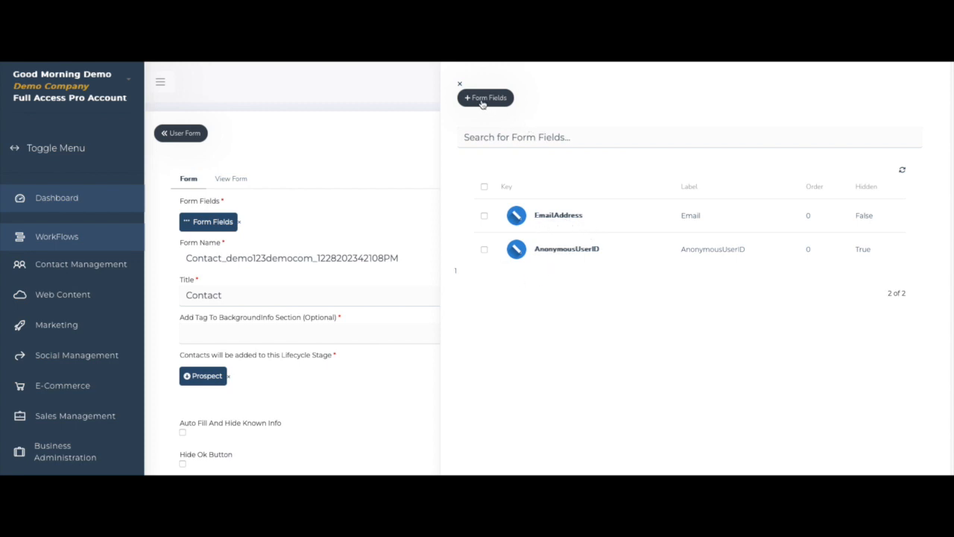
click(483, 101)
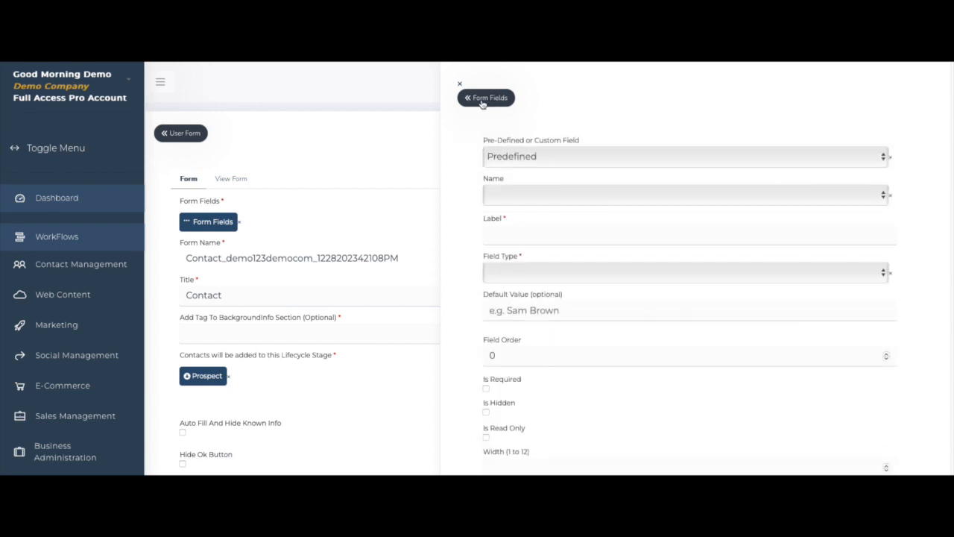
click(510, 159)
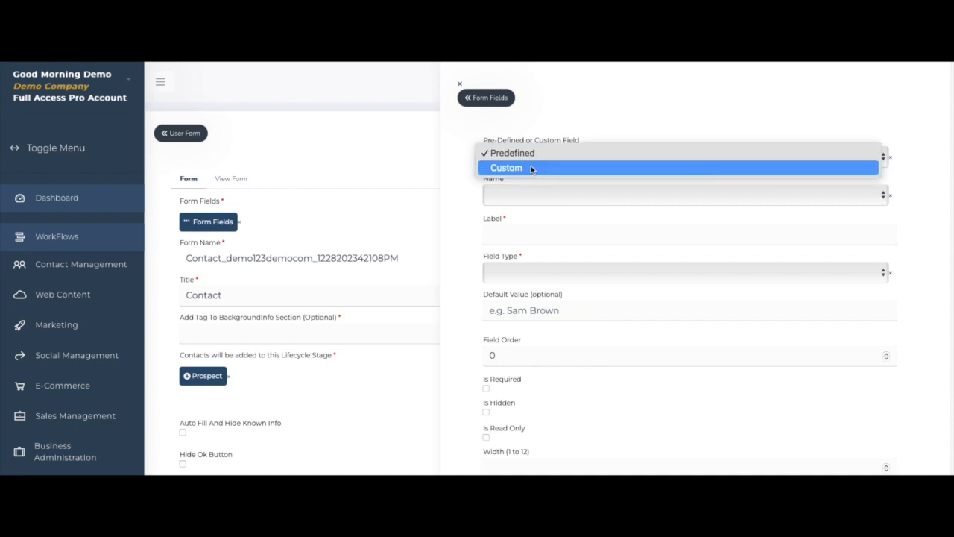
click(545, 154)
click(514, 195)
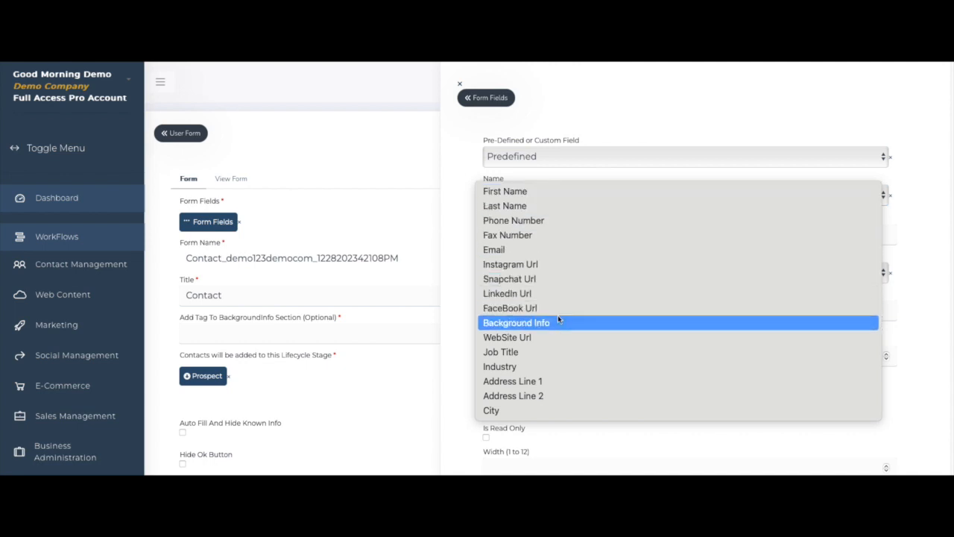
click(556, 196)
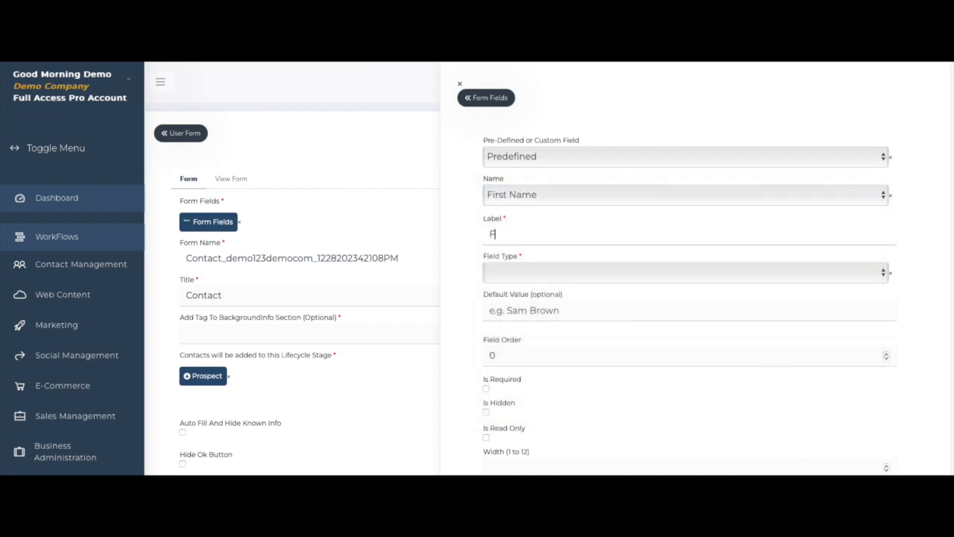
text(First Name)
Make the First Name field a TextBox of type Text, save it, and close the form fields list.
click(581, 275)
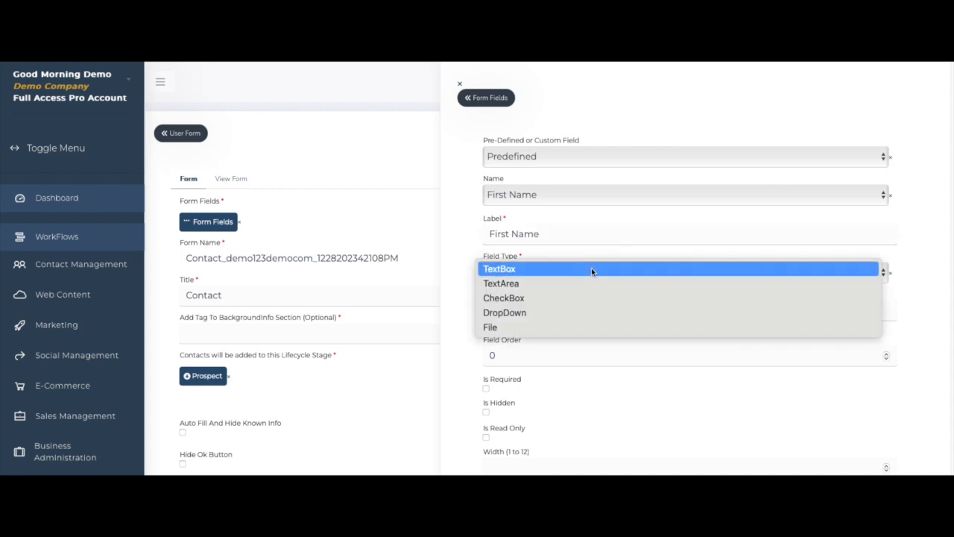
click(516, 270)
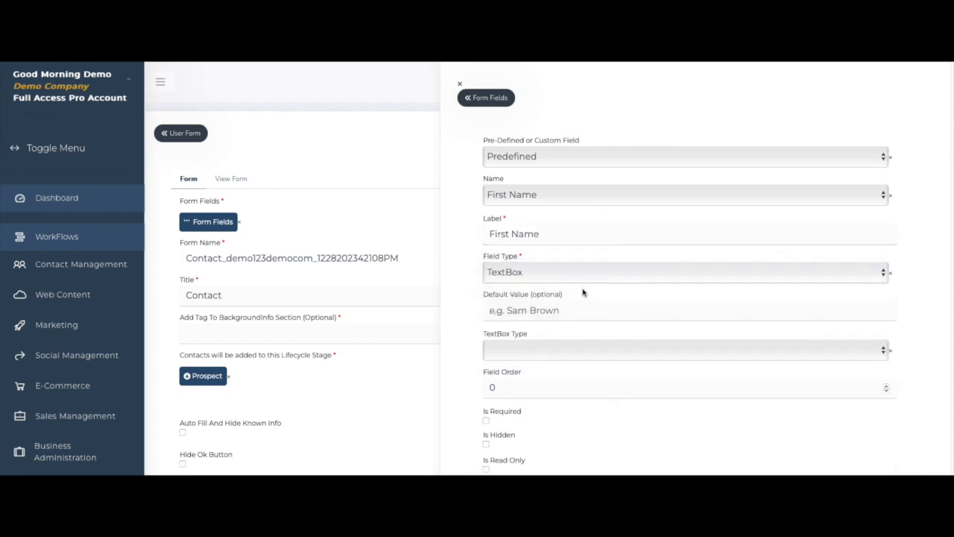
click(609, 348)
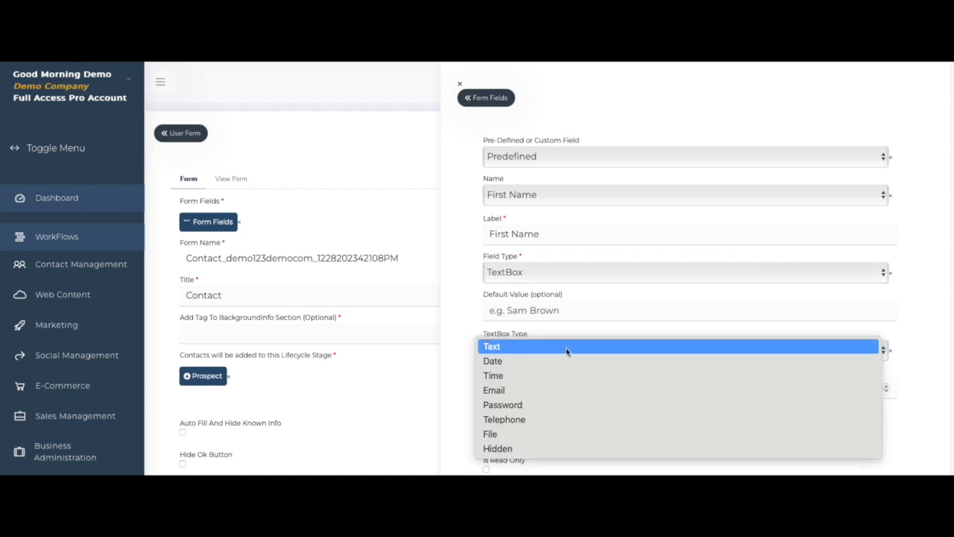
click(566, 349)
scroll(588, 332, down, 3)
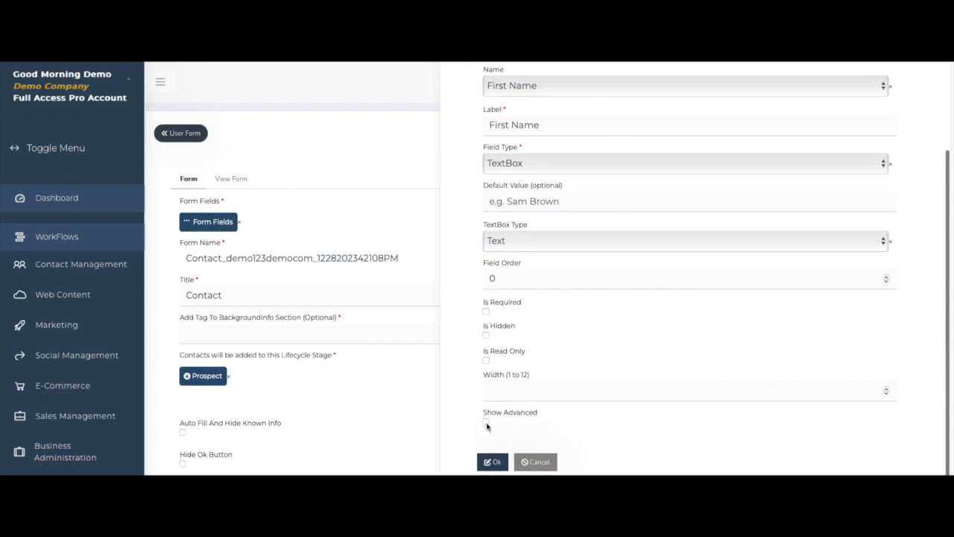
click(496, 461)
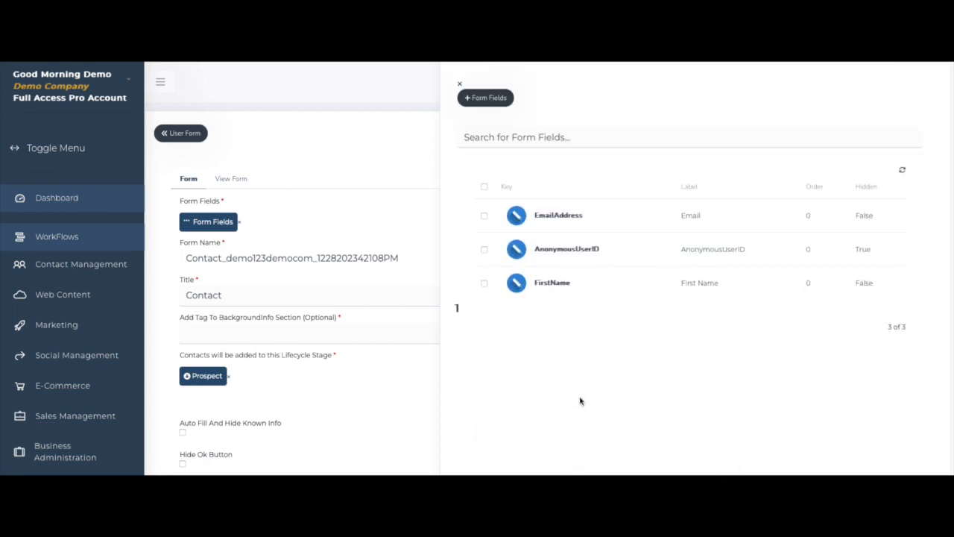
click(459, 85)
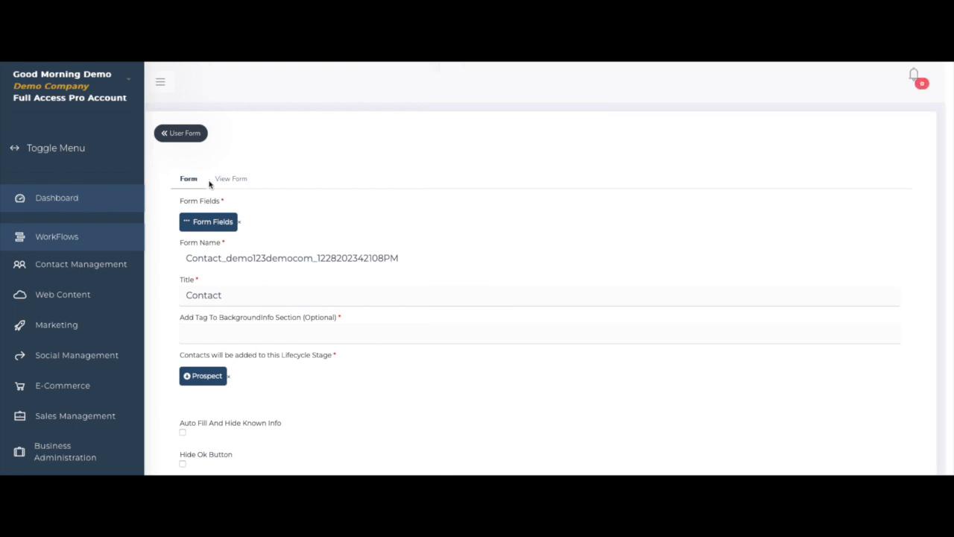
Preview the form with a blank contact entry and return to the preview's contact list.
click(232, 180)
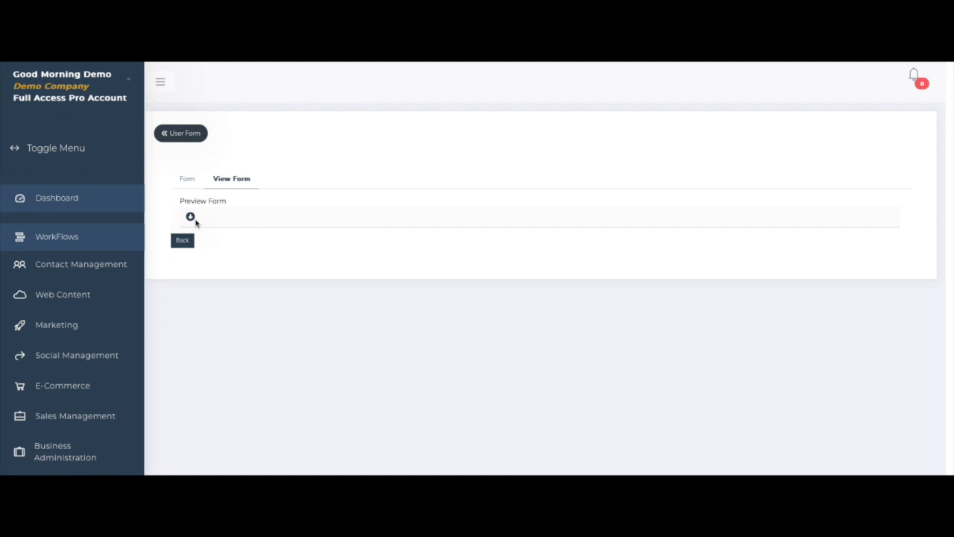
click(199, 219)
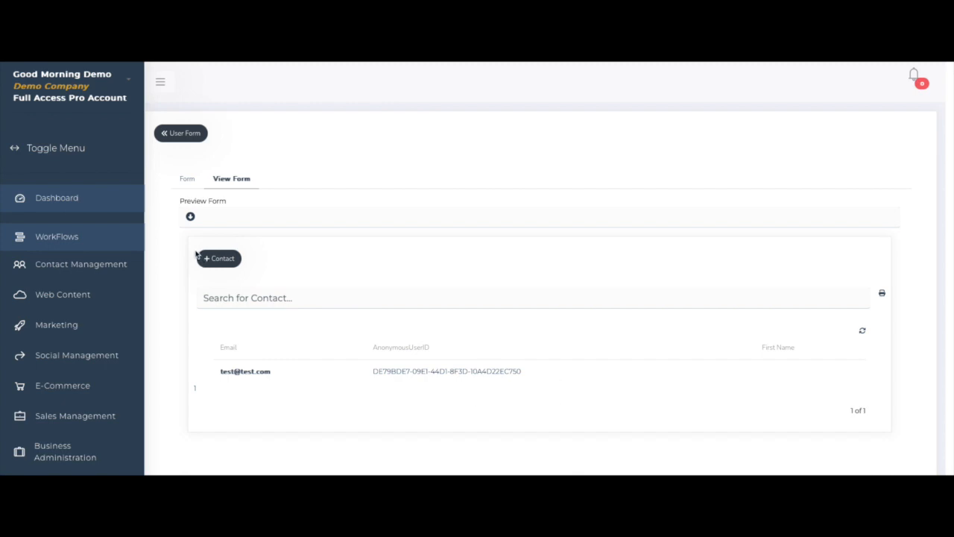
click(215, 257)
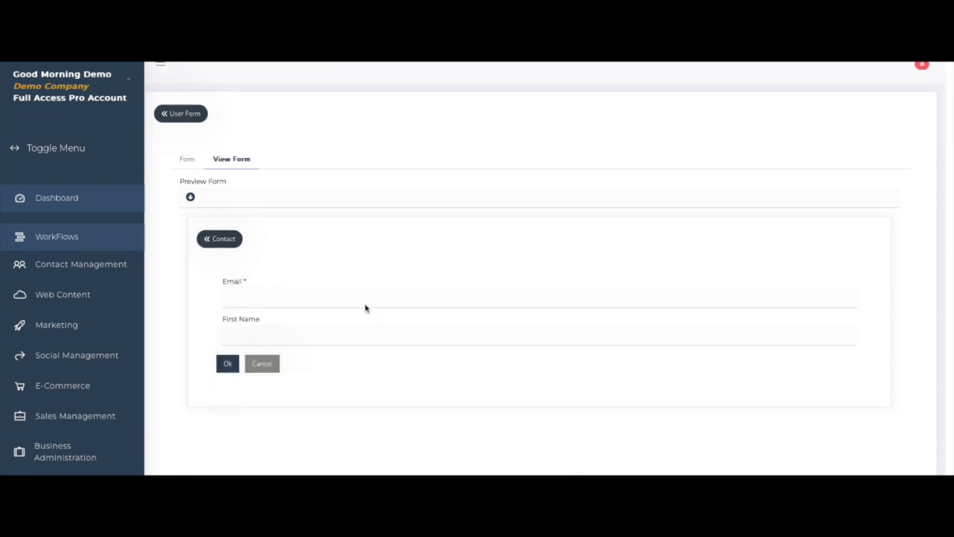
click(228, 365)
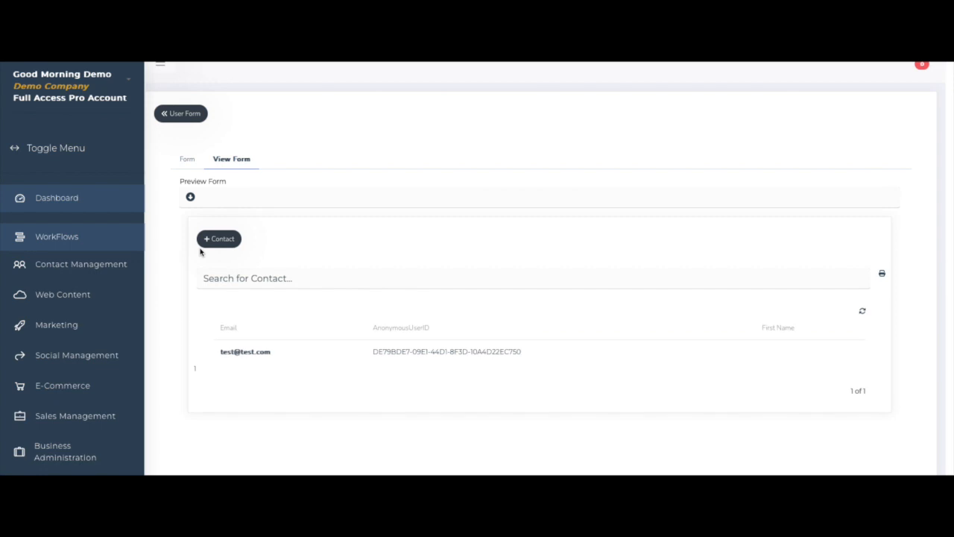
Leave the form, go to the site's posts, and start a new post titled "Form Demo".
click(183, 114)
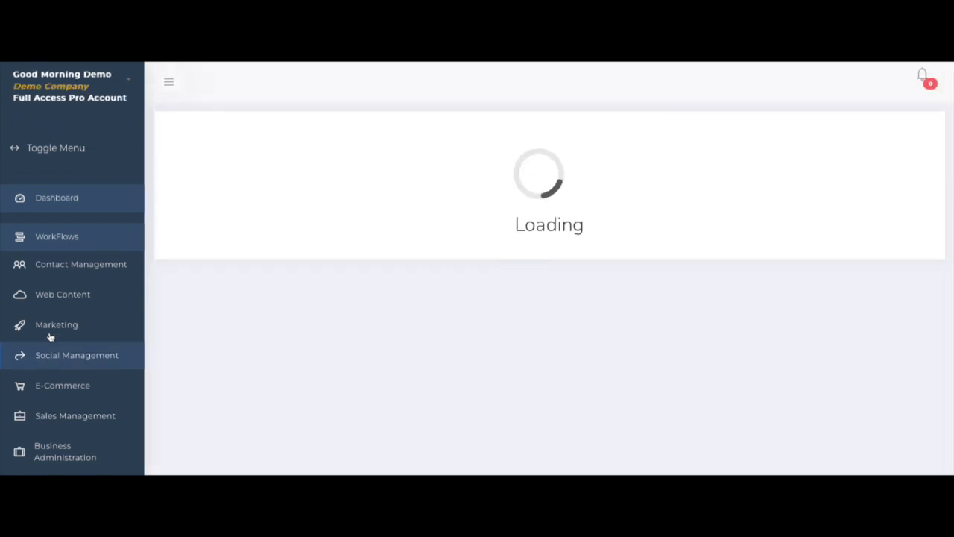
click(226, 199)
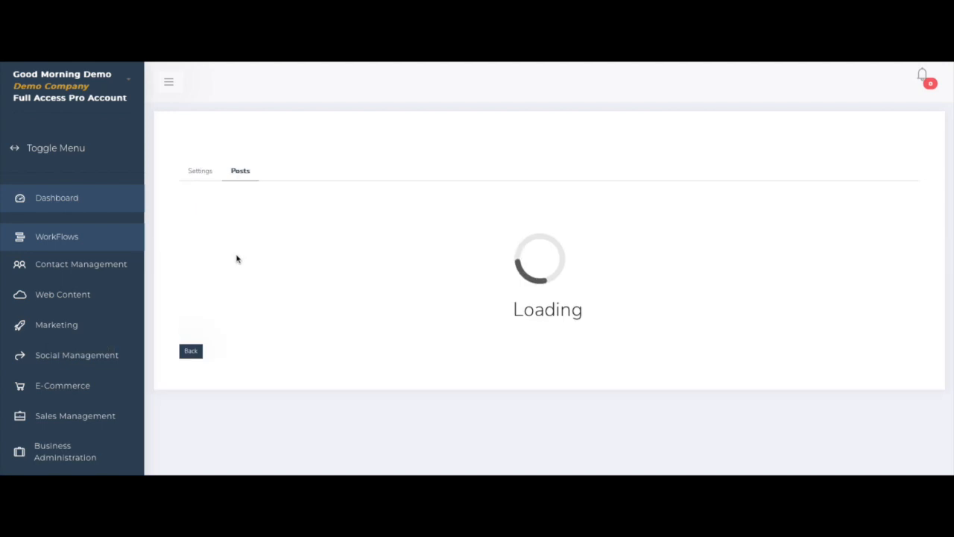
click(210, 220)
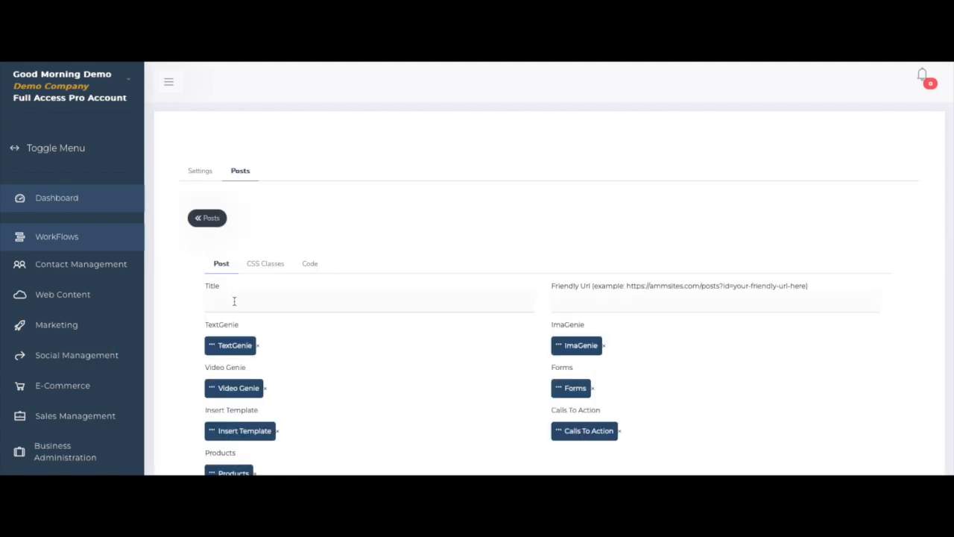
text(Form Demo)
Add a Heading 1 element from the Basics elements to the empty body of the post.
scroll(289, 287, down, 5)
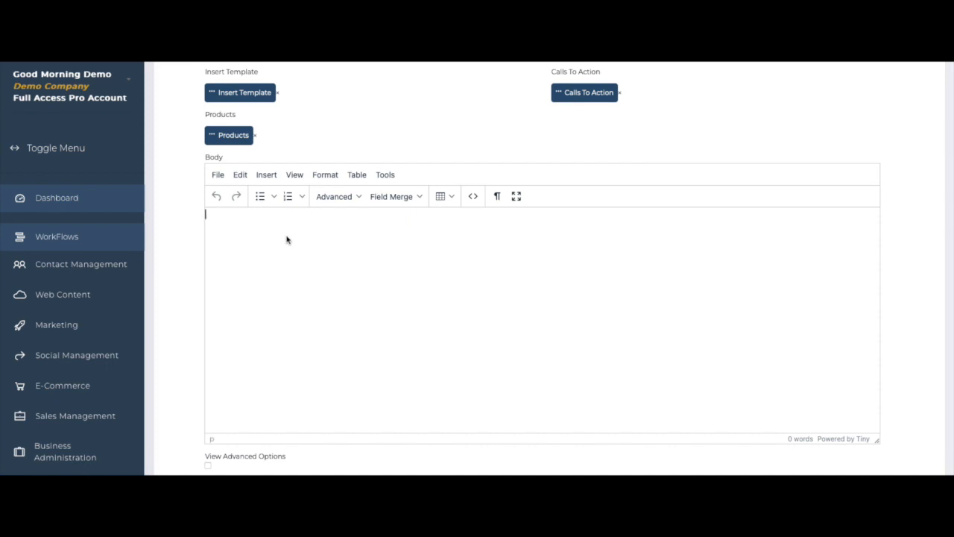
click(230, 215)
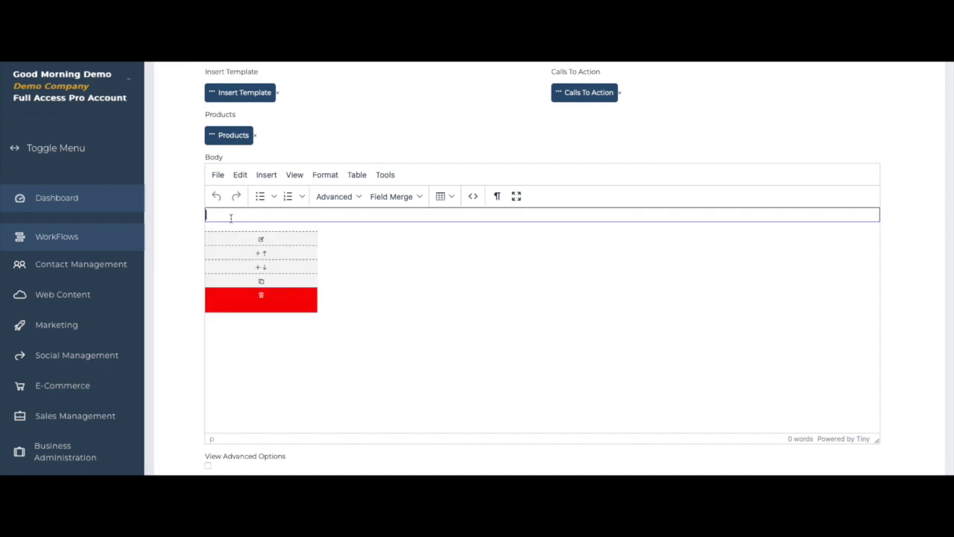
click(243, 269)
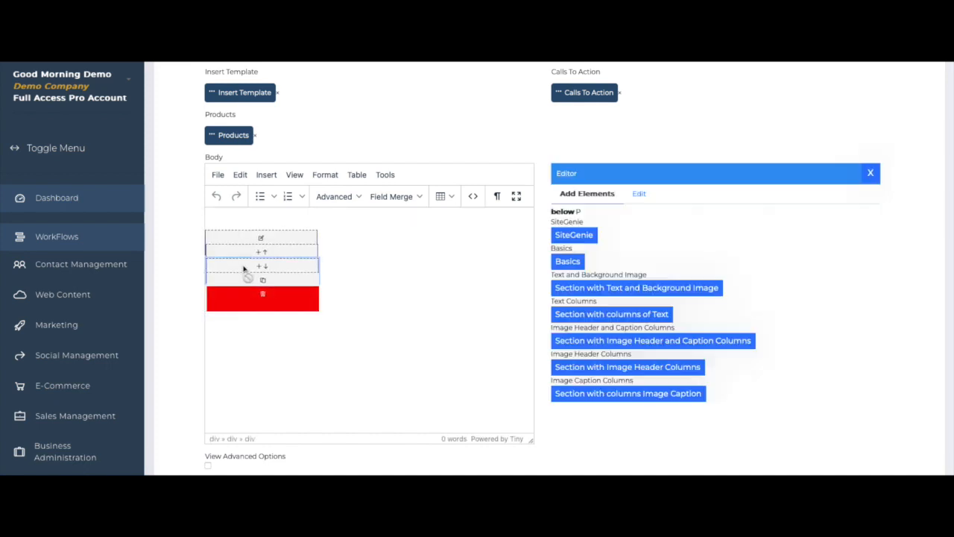
click(565, 263)
scroll(638, 304, down, 5)
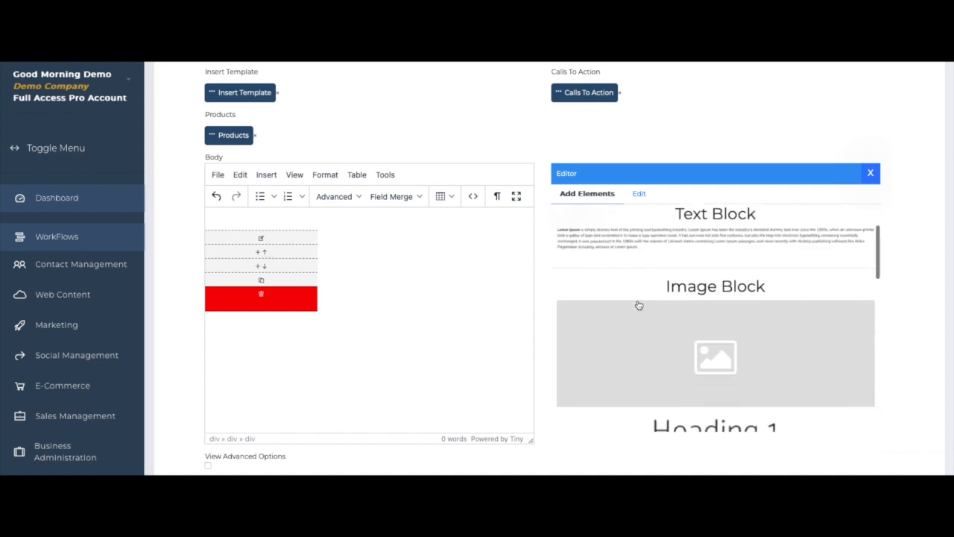
click(669, 231)
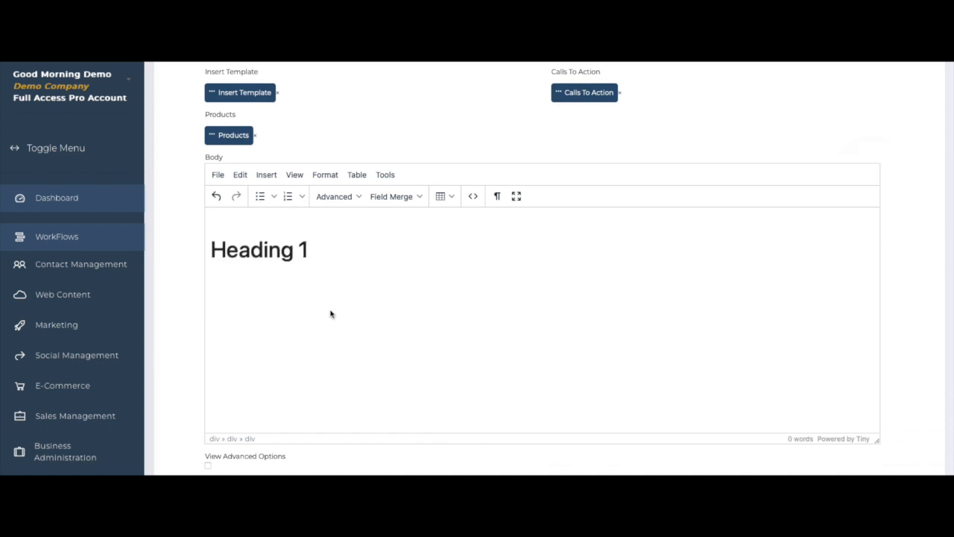
Add a Basics text block of placeholder text below the heading in the post body.
click(313, 278)
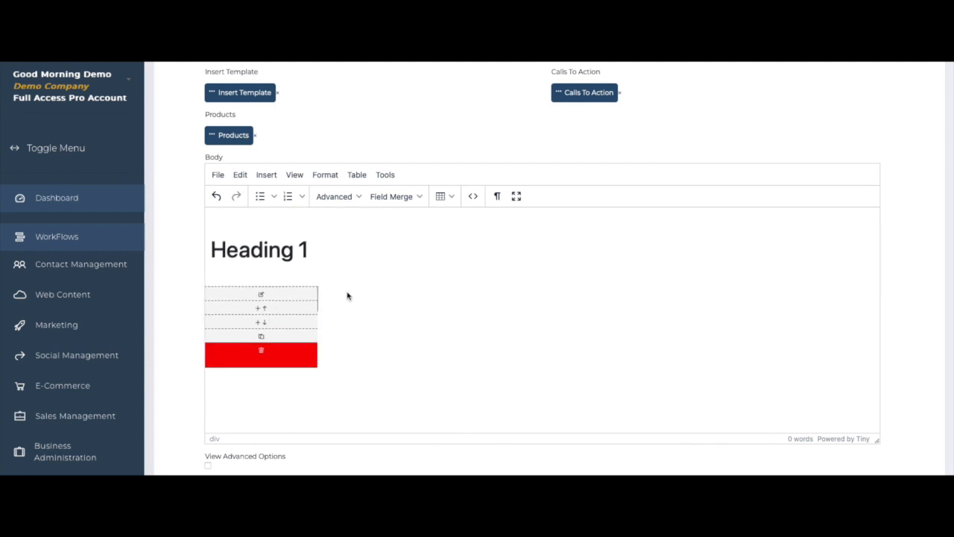
click(257, 322)
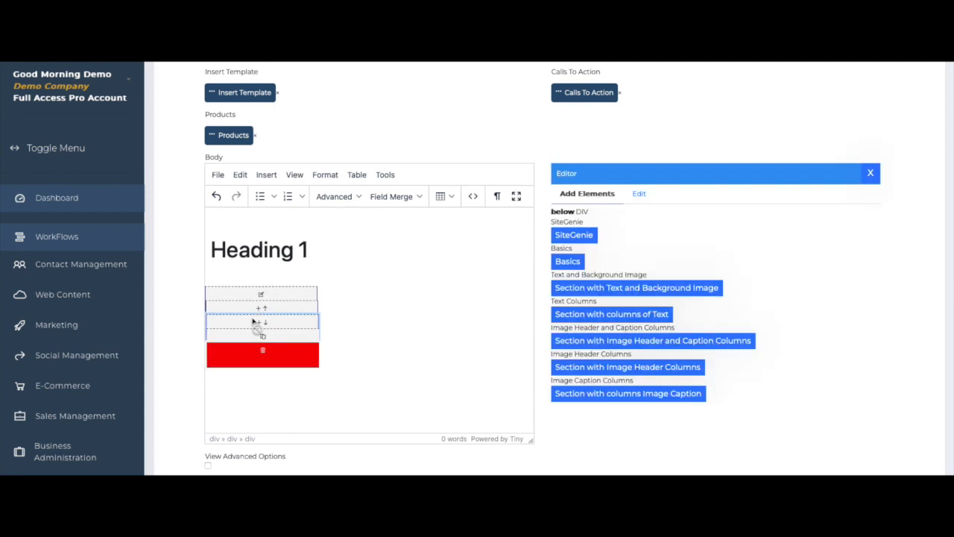
click(581, 265)
click(655, 311)
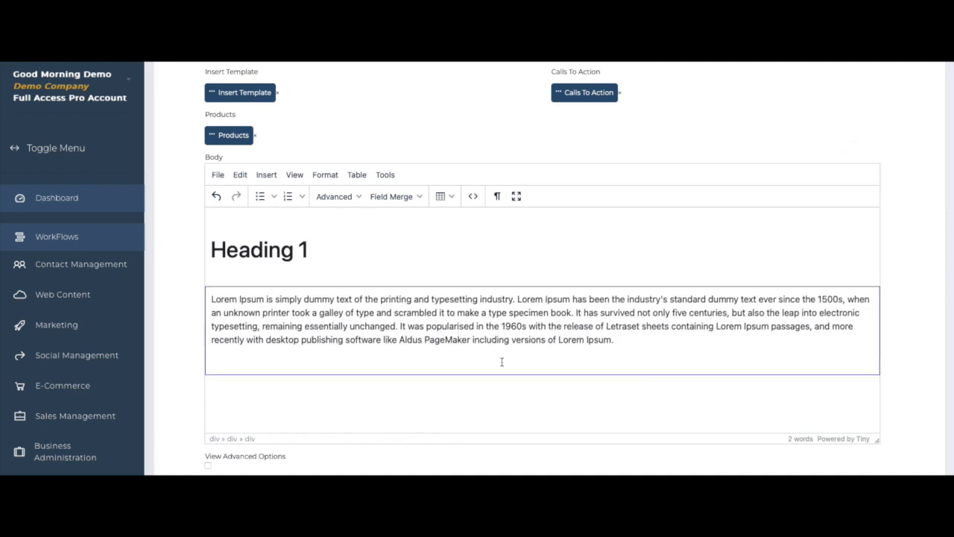
Insert the Contact form into the post body below the placeholder text block.
click(282, 409)
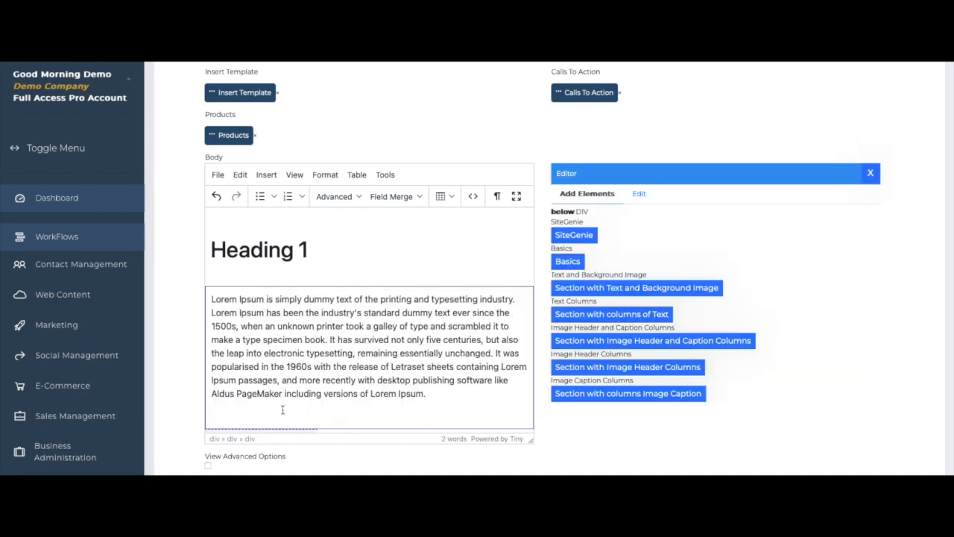
click(870, 173)
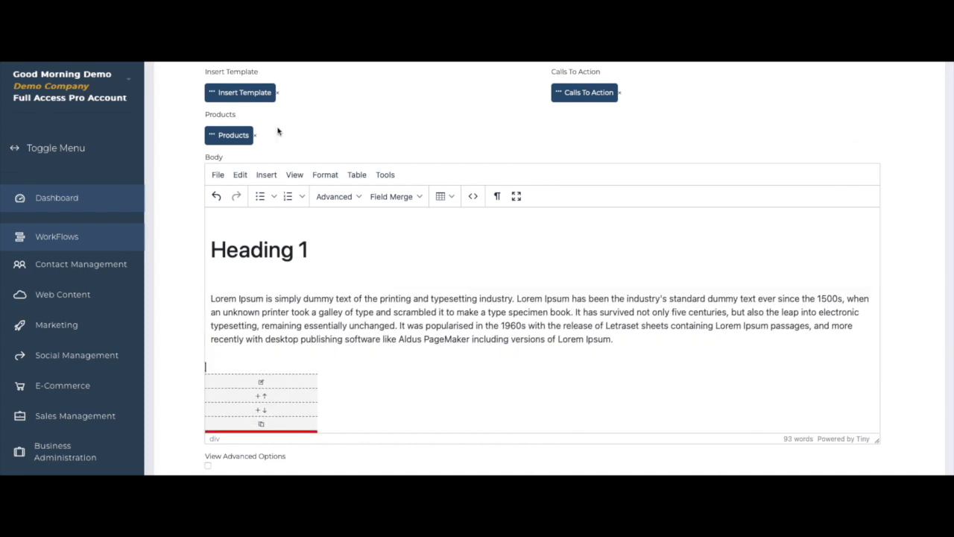
scroll(388, 111, up, 3)
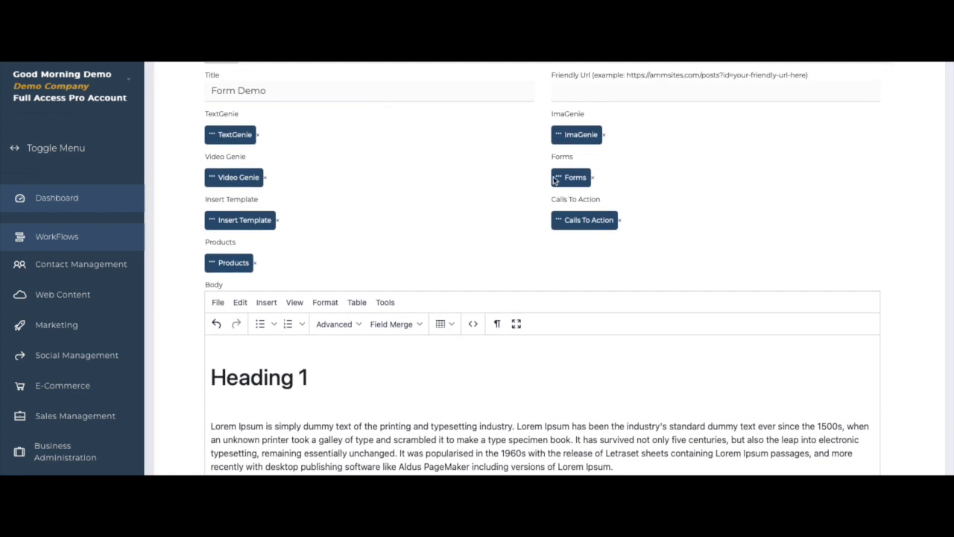
click(556, 181)
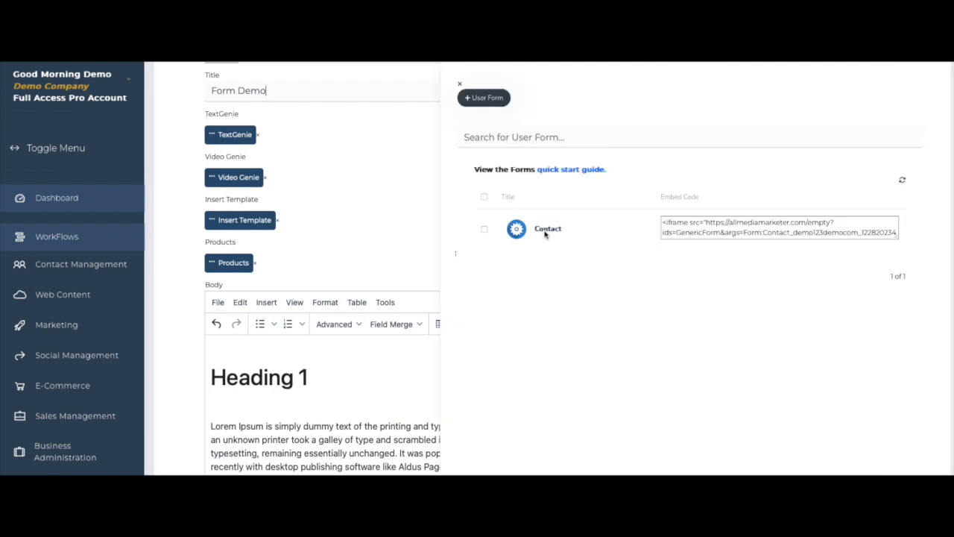
click(550, 229)
scroll(401, 221, down, 4)
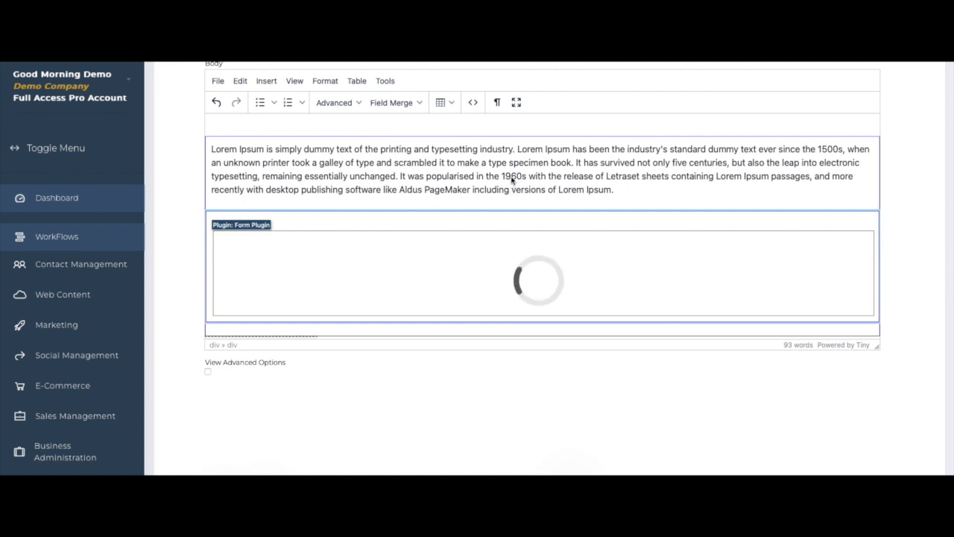
Replace the heading text in the post body with "Welcome to our page".
scroll(485, 186, up, 1)
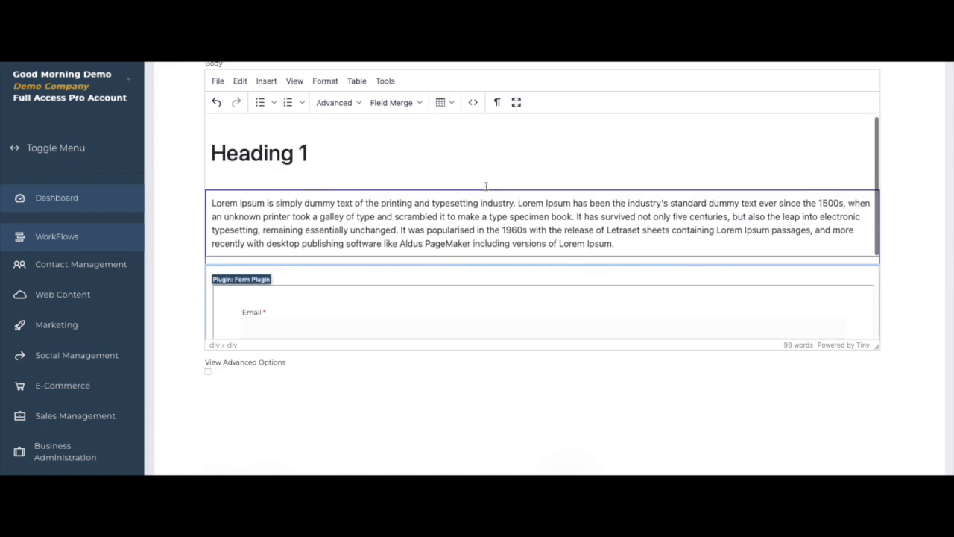
double_click(272, 158)
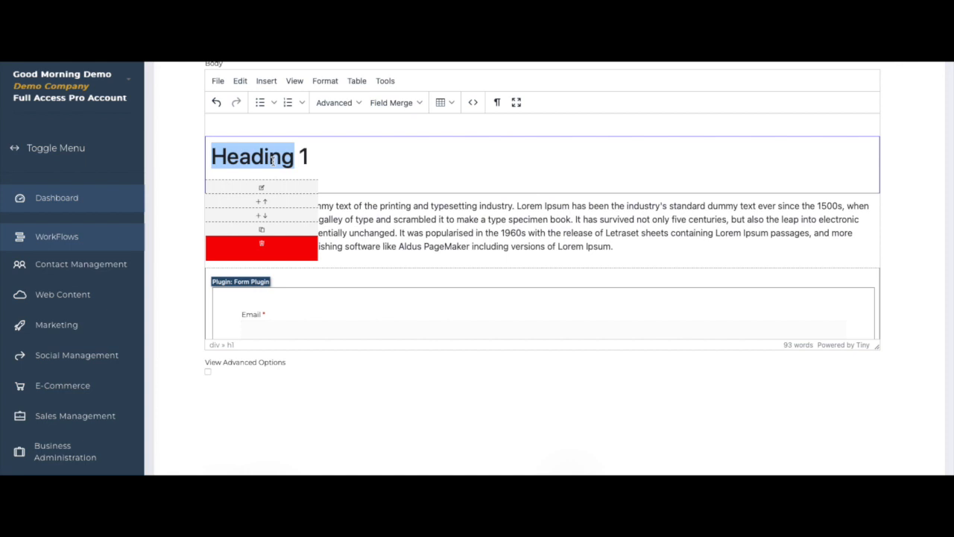
shift+click(312, 157)
text(W)
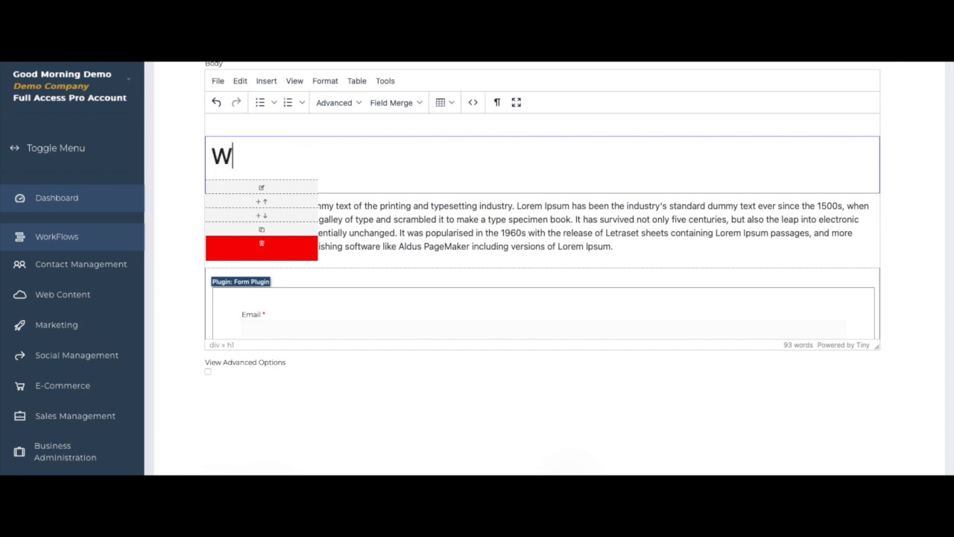
text(elcome to our page)
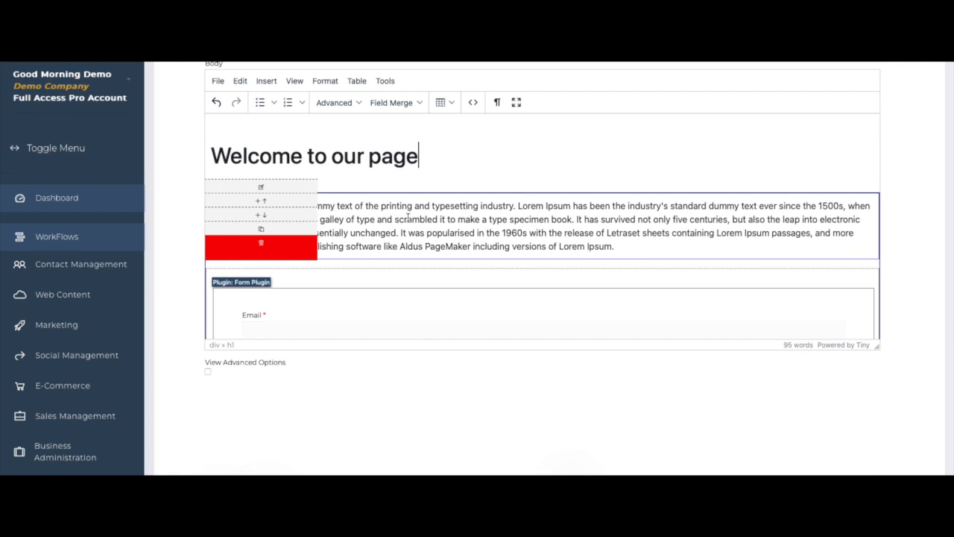
Check the embedded form at the end of the post body and save the Form Demo post.
scroll(408, 216, down, 1)
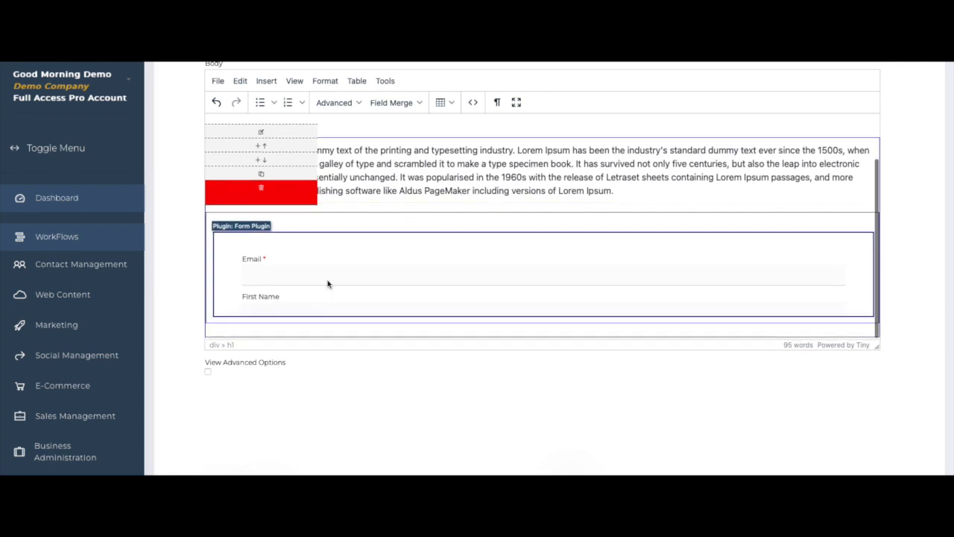
scroll(199, 279, down, 2)
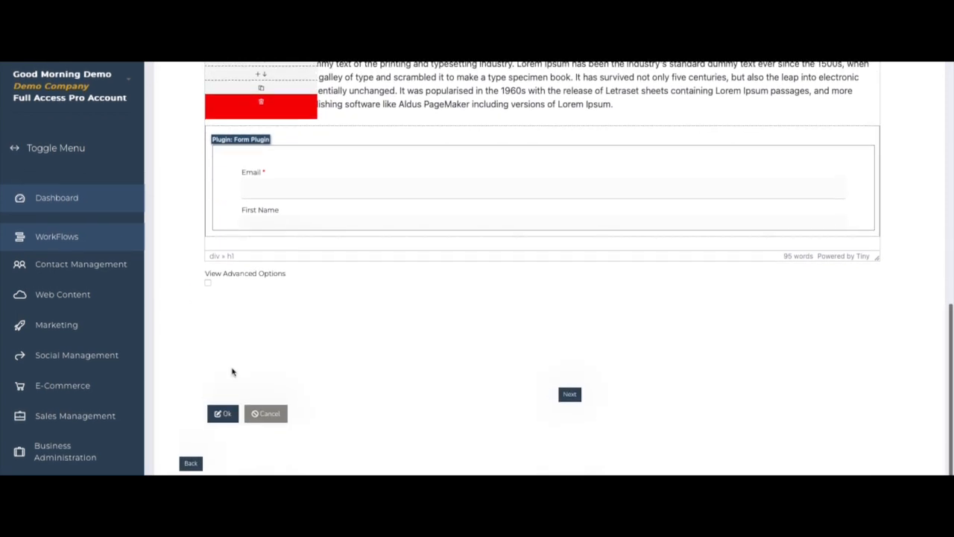
scroll(231, 371, up, 5)
scroll(190, 358, down, 5)
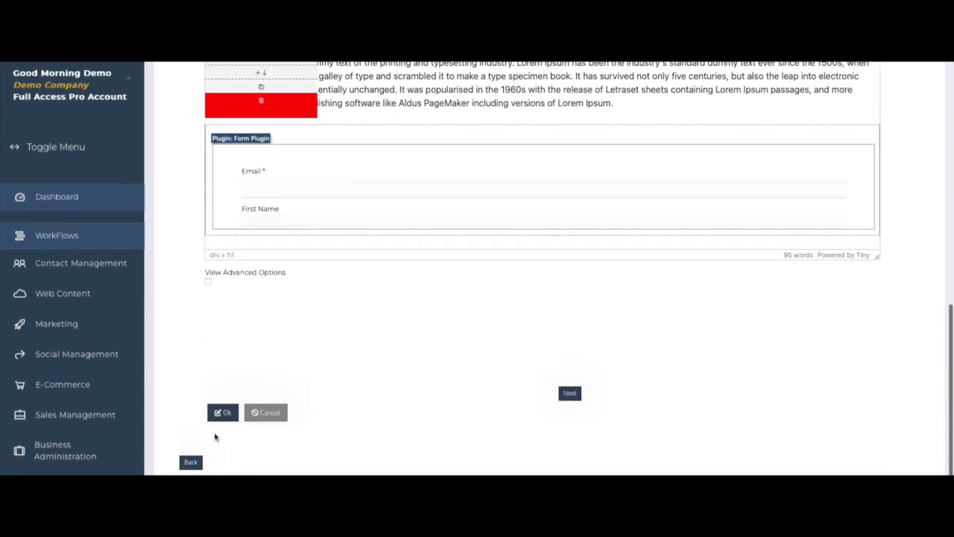
click(223, 414)
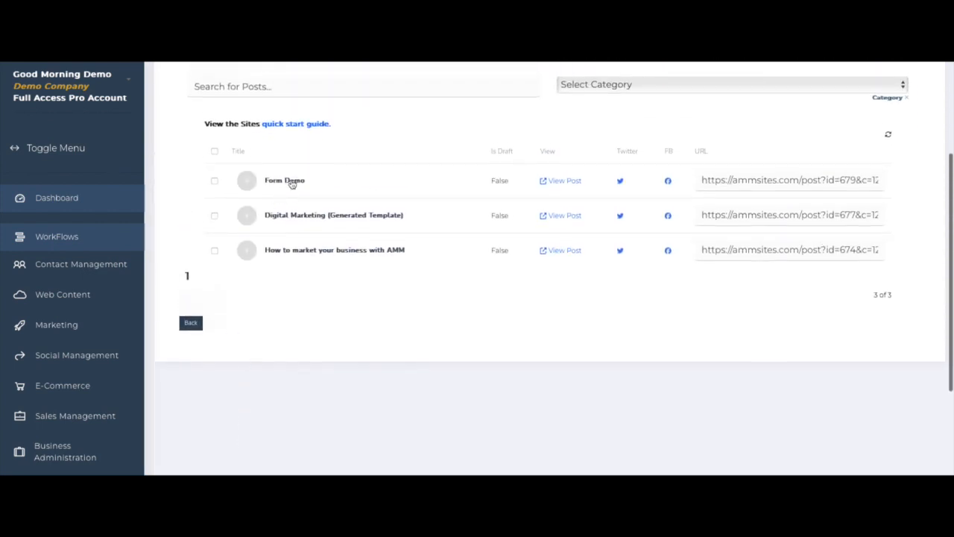
View the published Form Demo post, submit its form with a contact's email and first name, and close the resulting page.
click(557, 182)
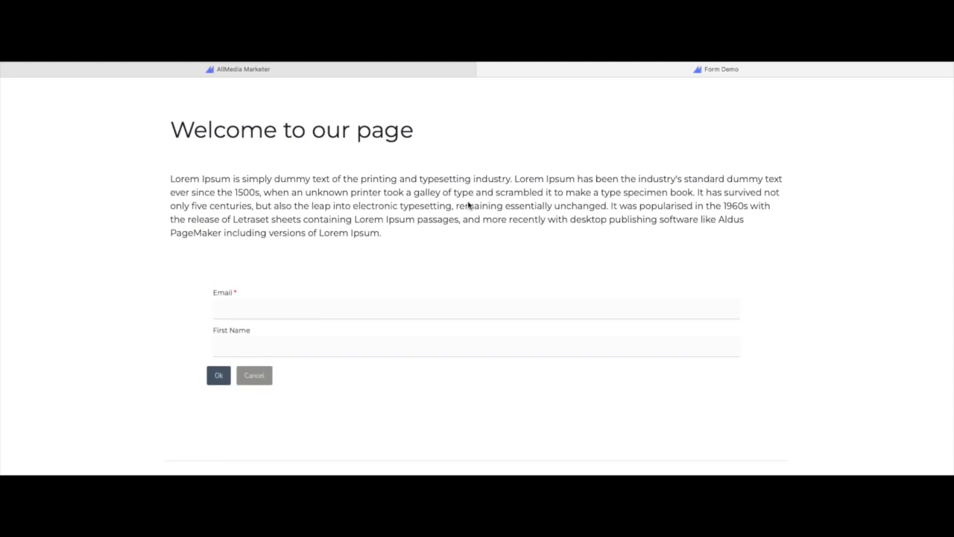
click(274, 307)
text(bob@bob)
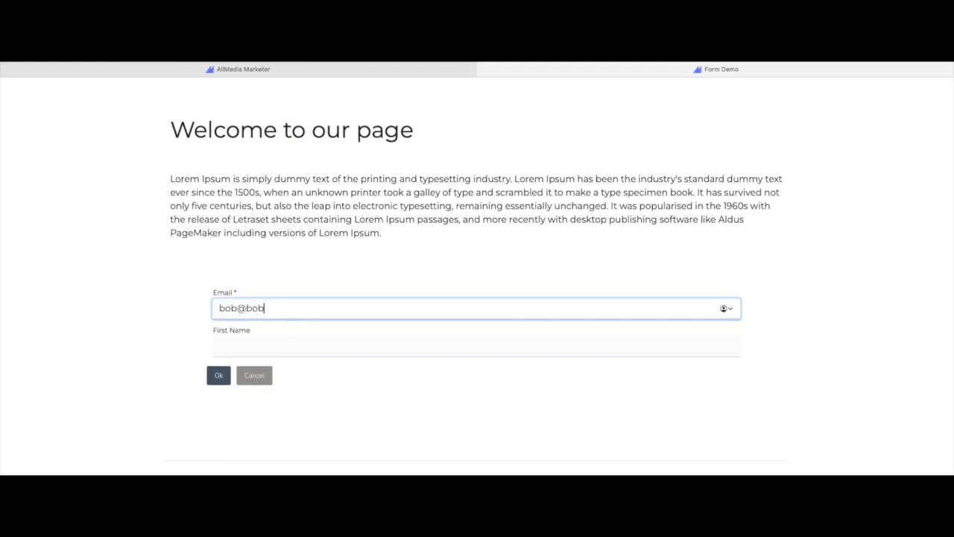
text(.com)
click(331, 347)
text(Bob)
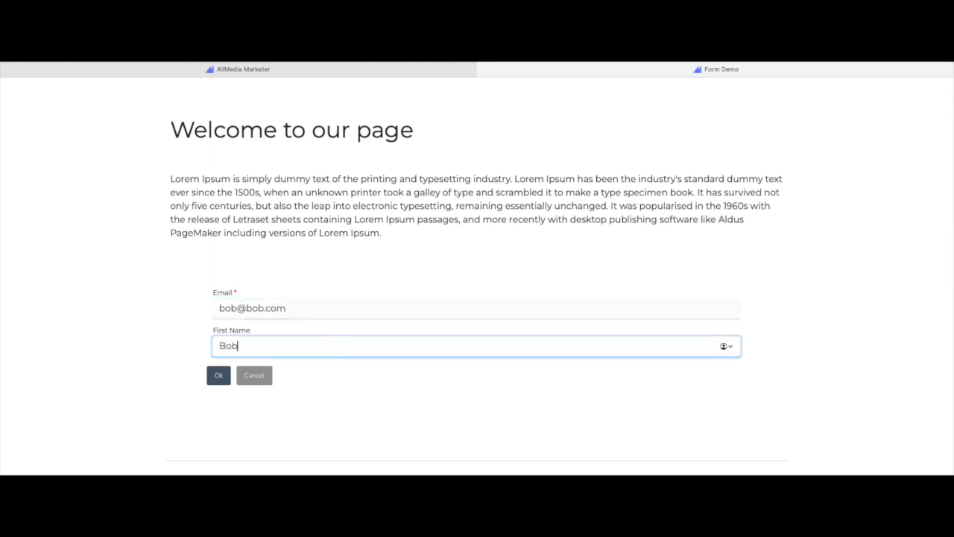
click(220, 381)
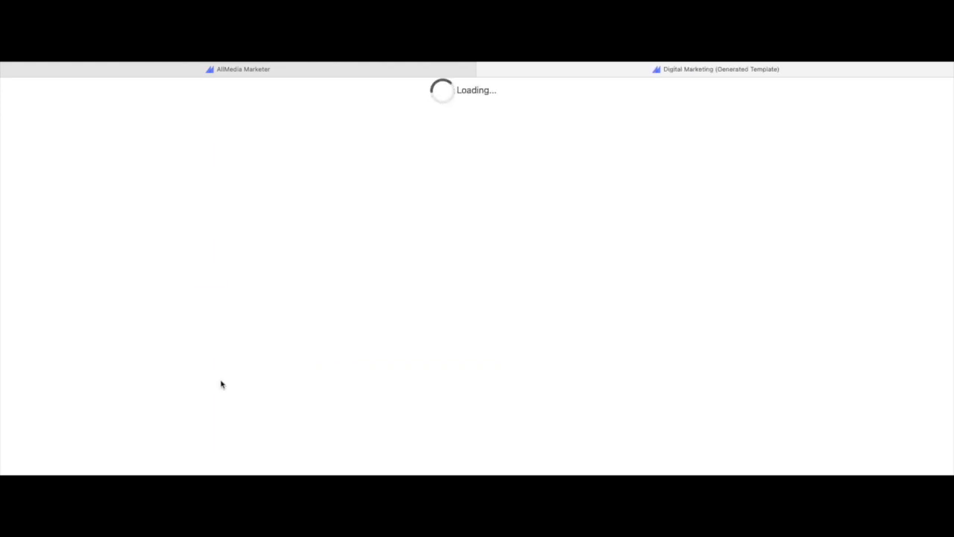
scroll(221, 384, down, 10)
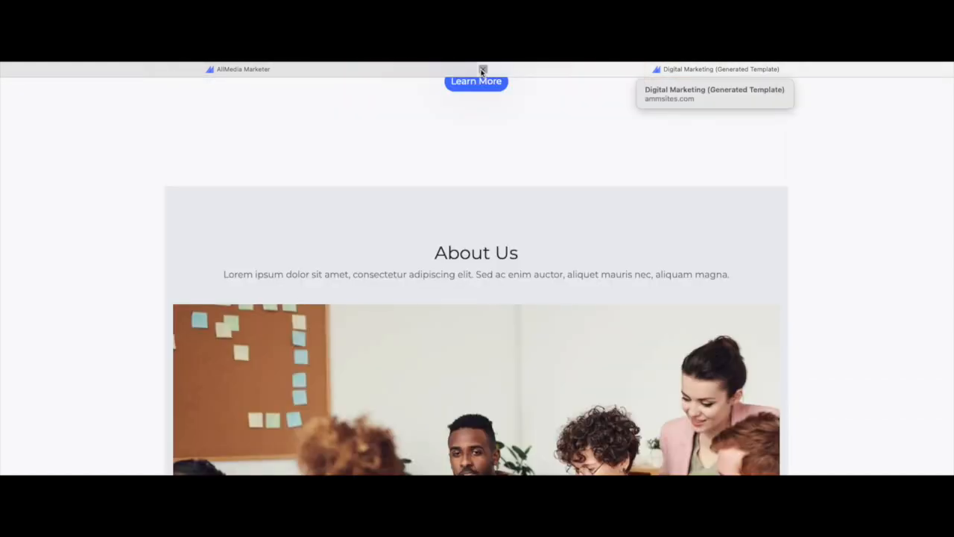
click(482, 70)
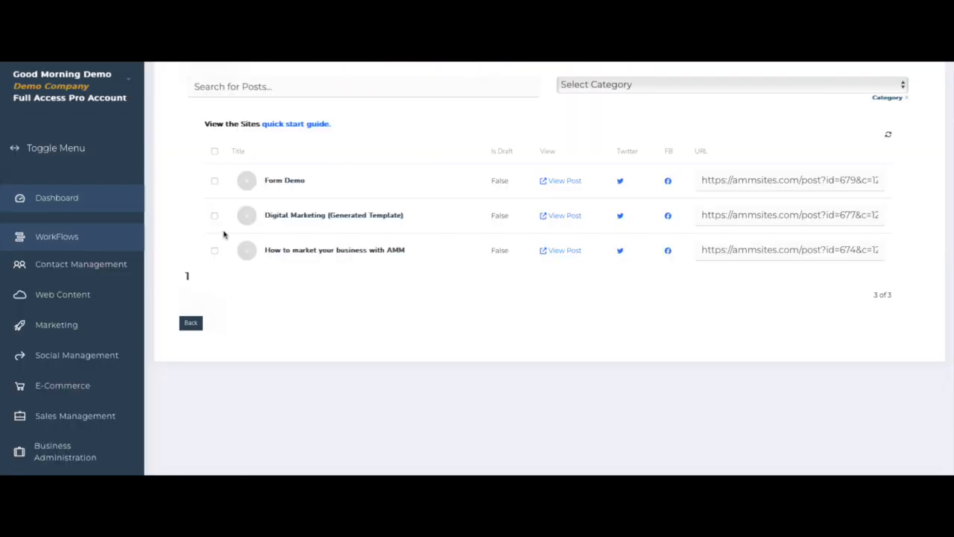
Open the submitted contact's record in Contacts and review its general details, including the lifecycle stage, source and last web page visited.
click(78, 271)
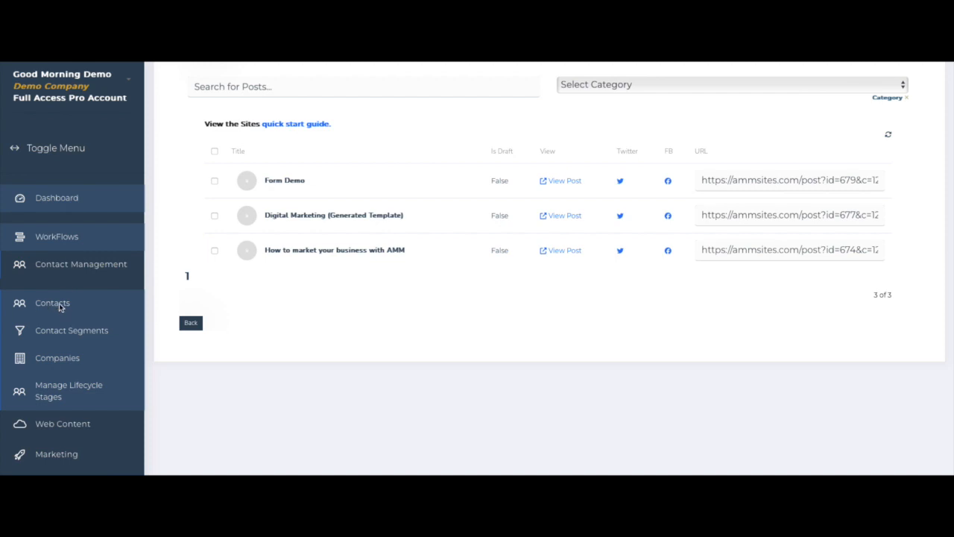
click(59, 303)
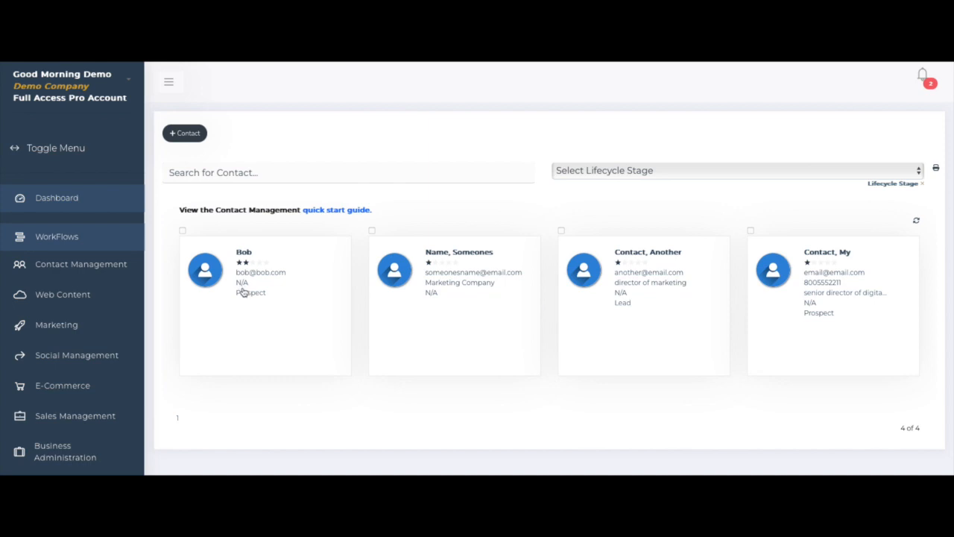
click(273, 254)
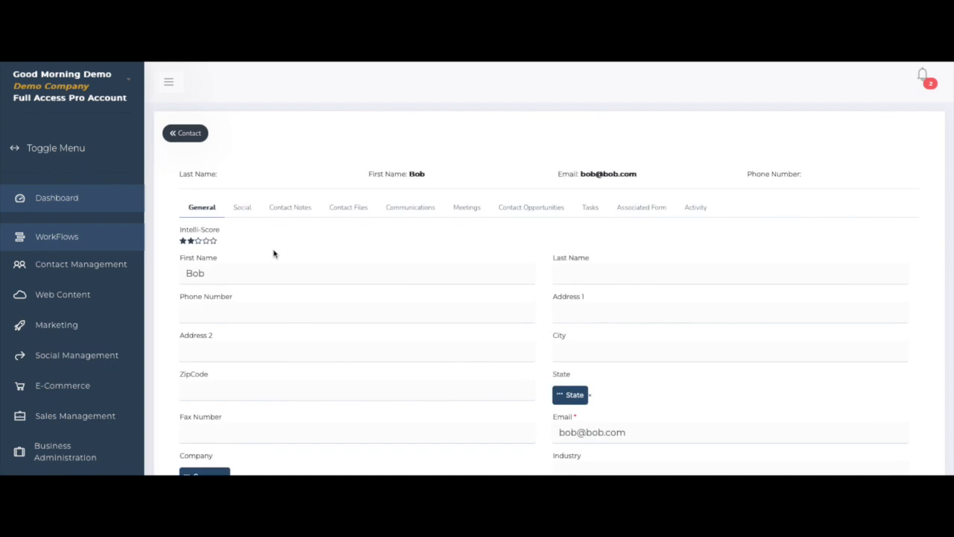
scroll(273, 255, down, 5)
scroll(273, 254, up, 3)
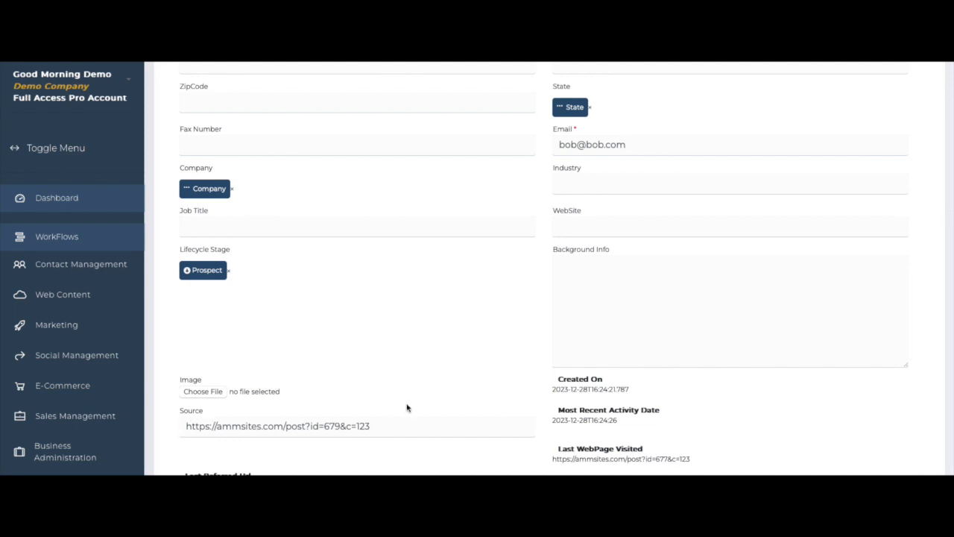
scroll(410, 356, up, 4)
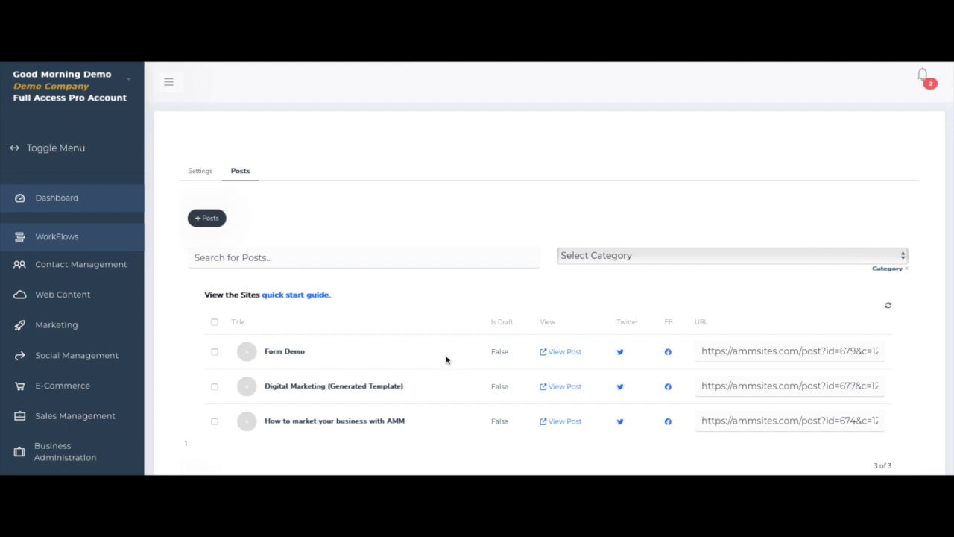
Examine the page visit statistics of the Form Demo post and return to the site's post list.
click(281, 356)
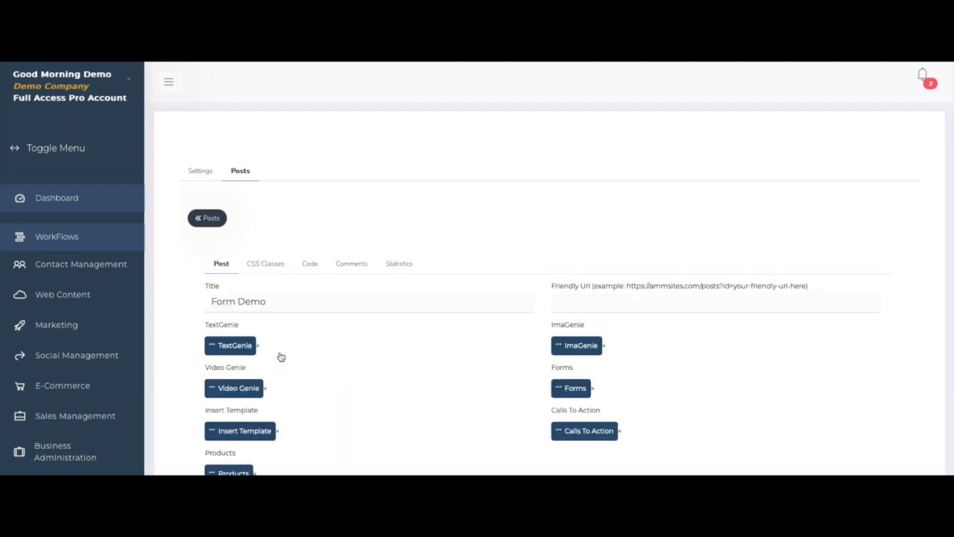
click(403, 266)
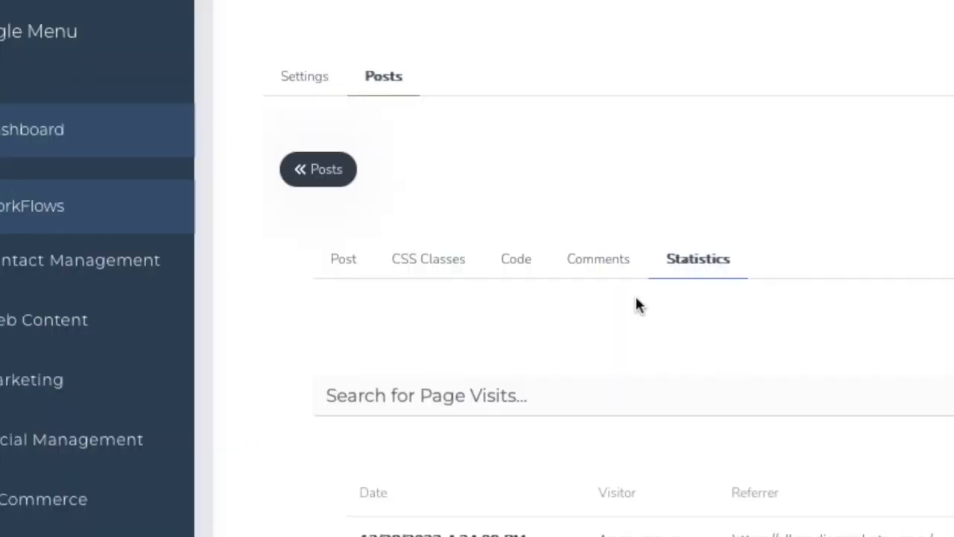
scroll(360, 286, down, 2)
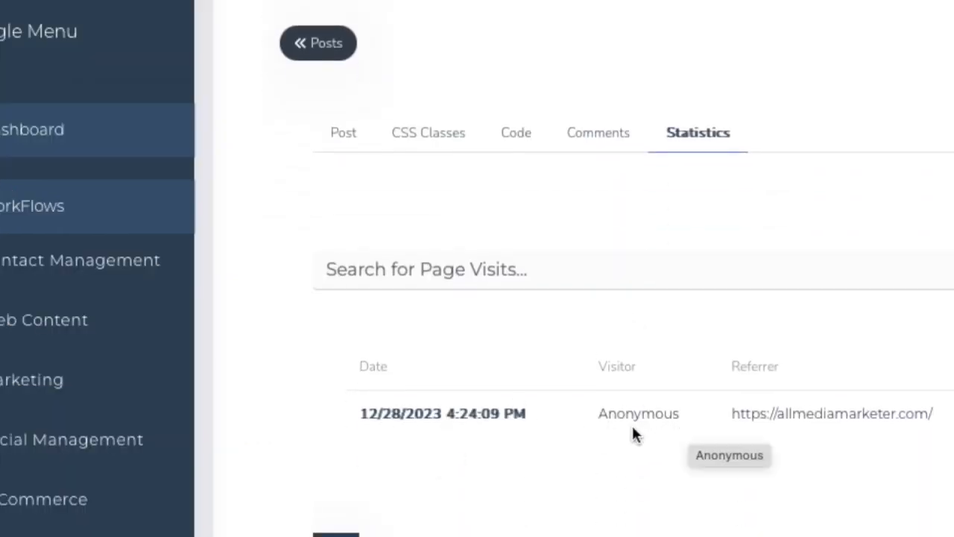
click(328, 51)
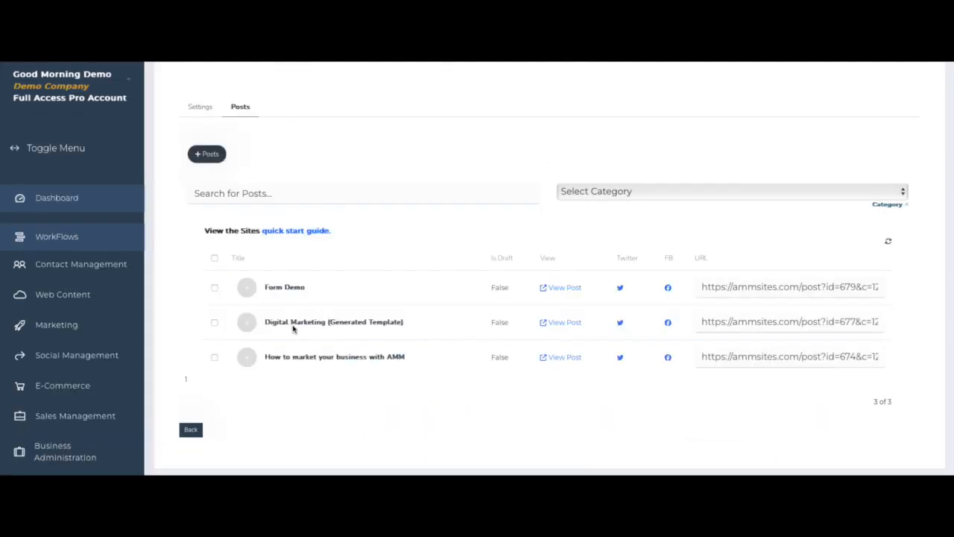
Examine the page visit statistics of the Digital Marketing (Generated Template) post and return to the post list.
click(294, 328)
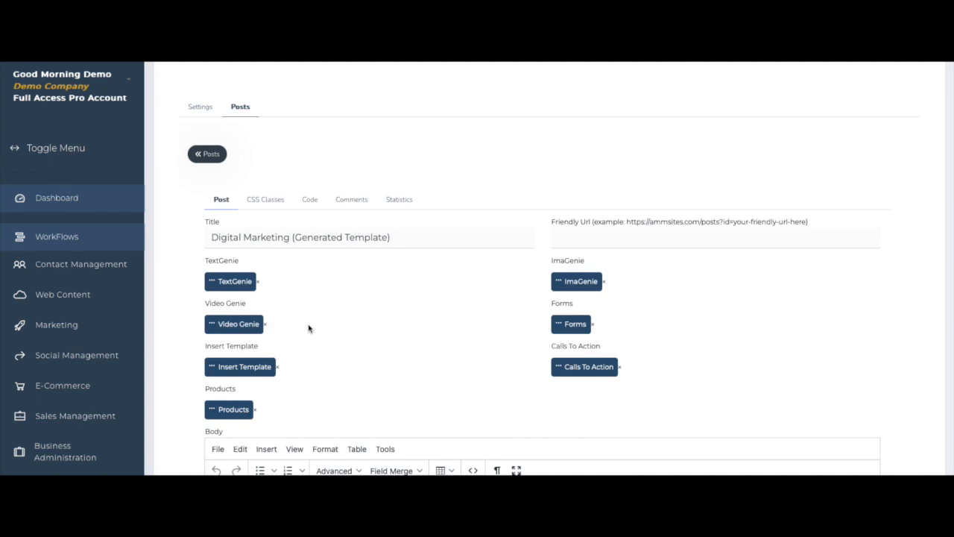
click(399, 199)
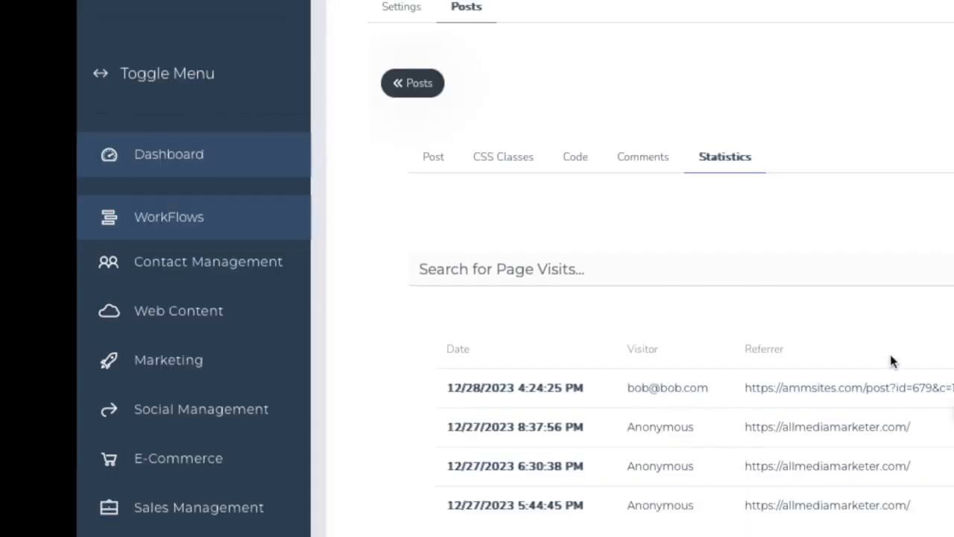
click(417, 92)
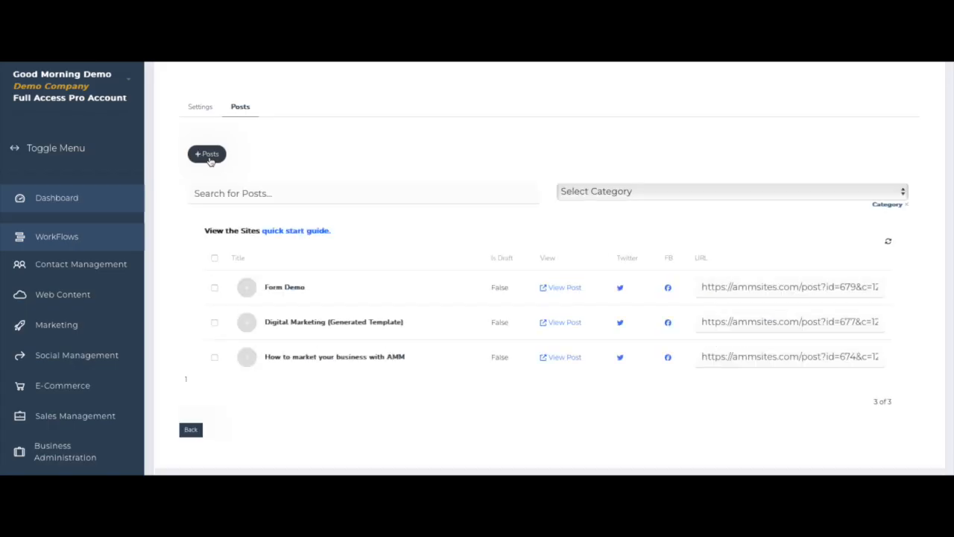